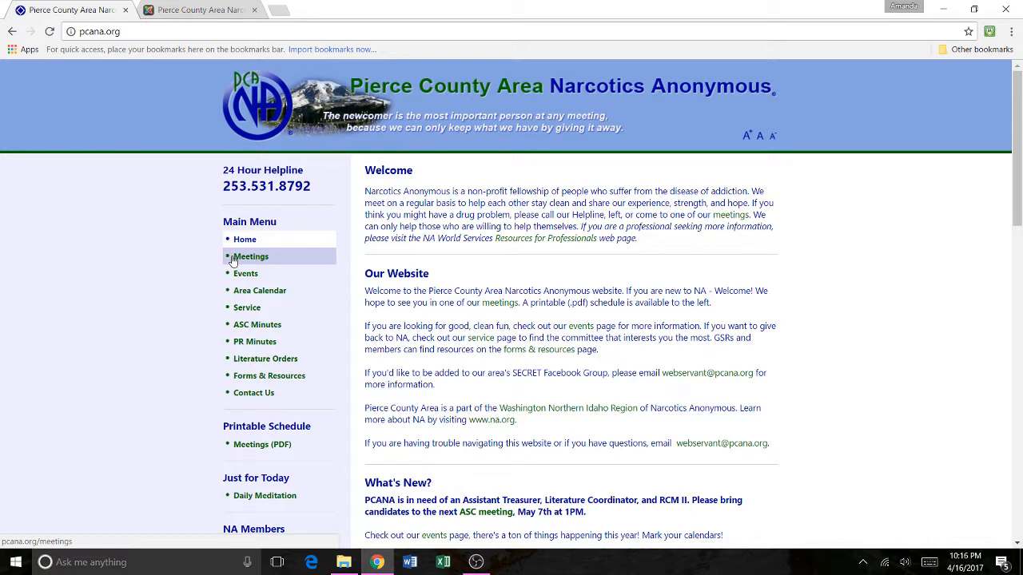
- Open the website's Meetings page and examine the Sunday entries, including their locations, business meeting note and directions
click(232, 261)
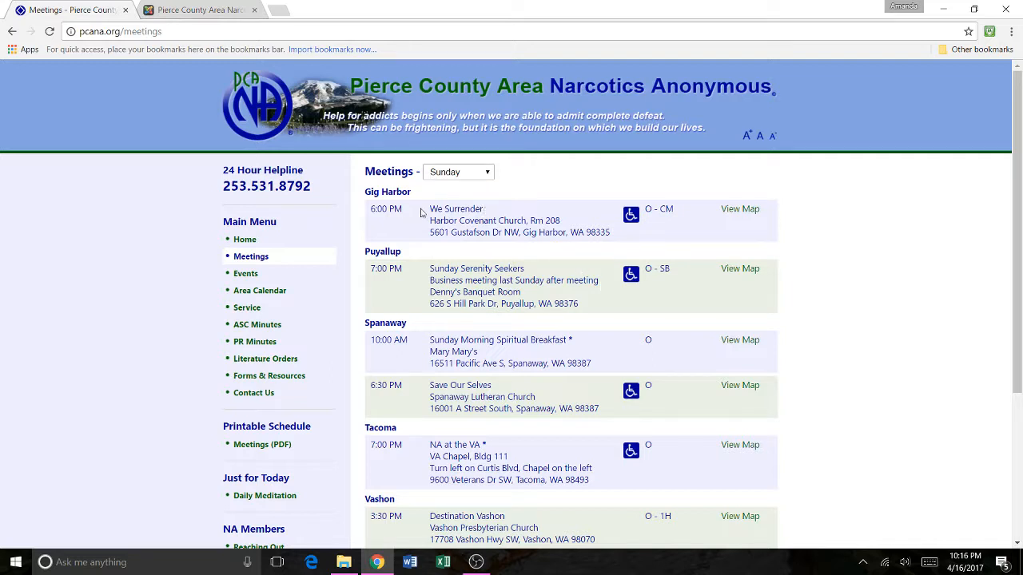
drag(429, 210, 612, 238)
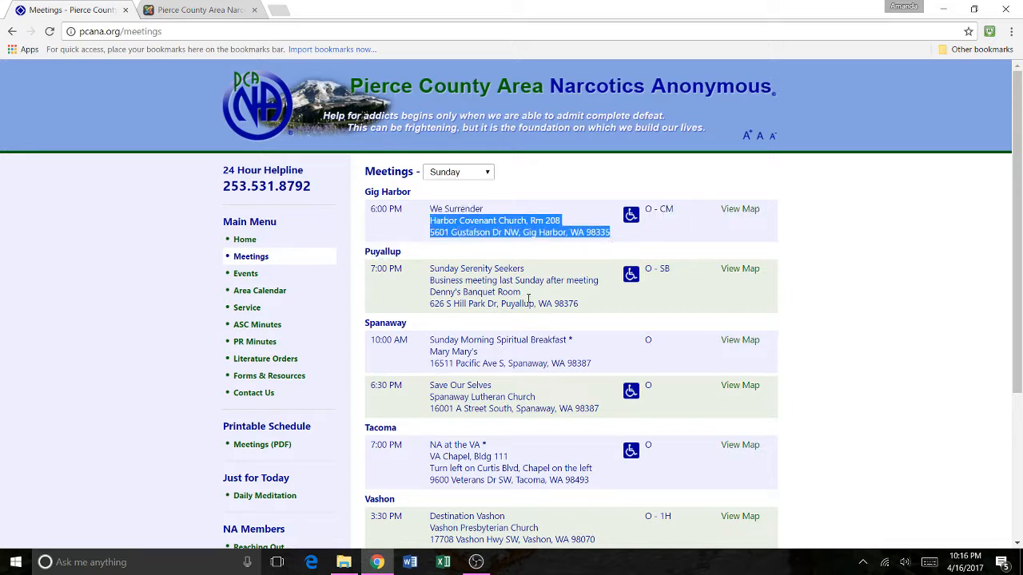
drag(430, 280, 599, 281)
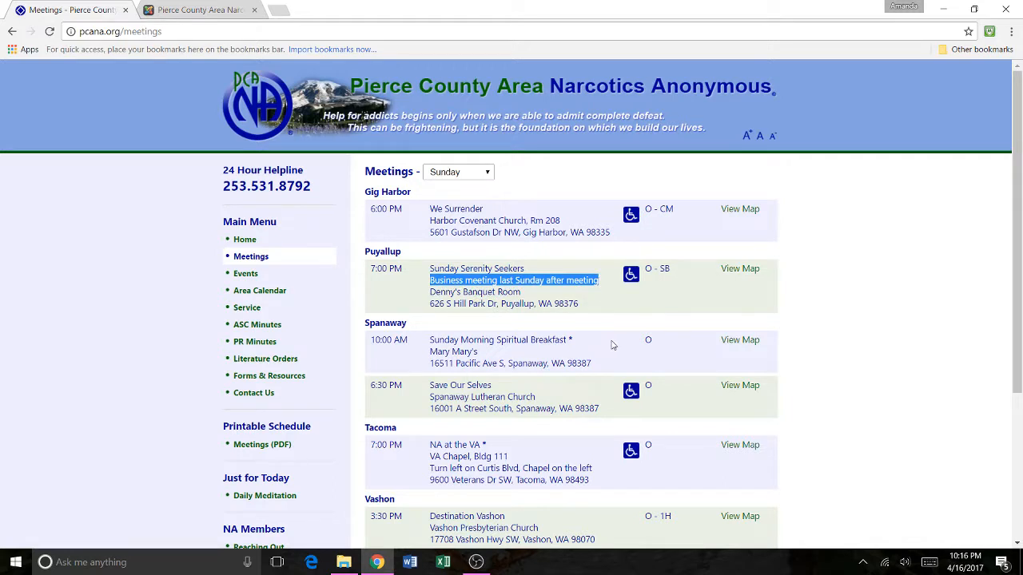
drag(429, 470, 594, 466)
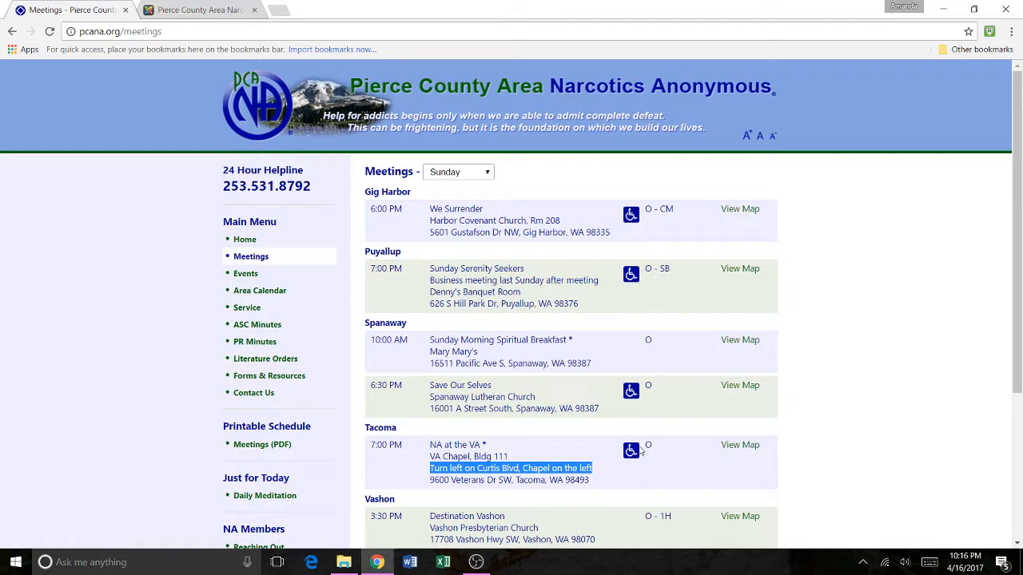
scroll(643, 452, down, 1)
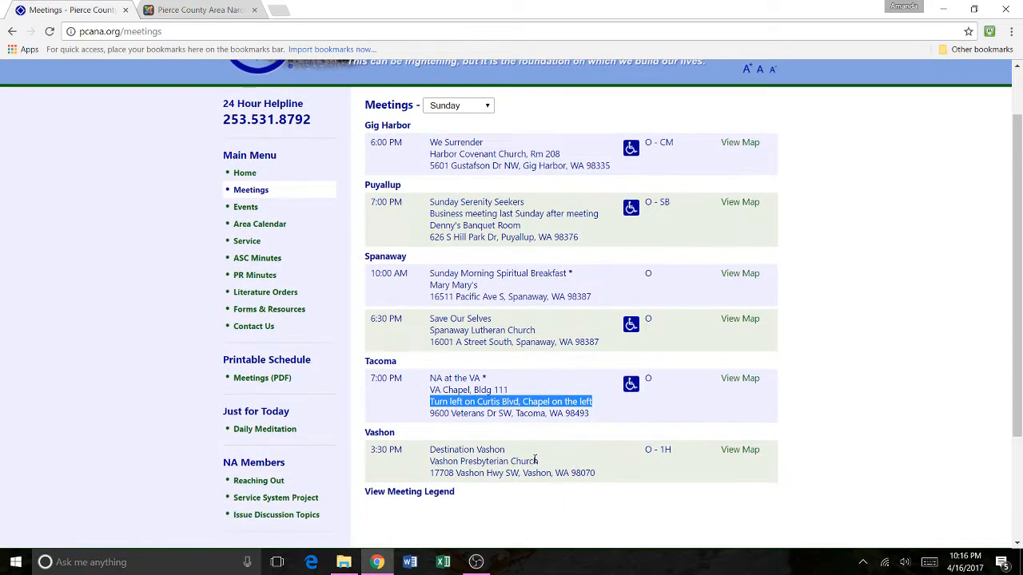
click(443, 373)
scroll(443, 373, up, 1)
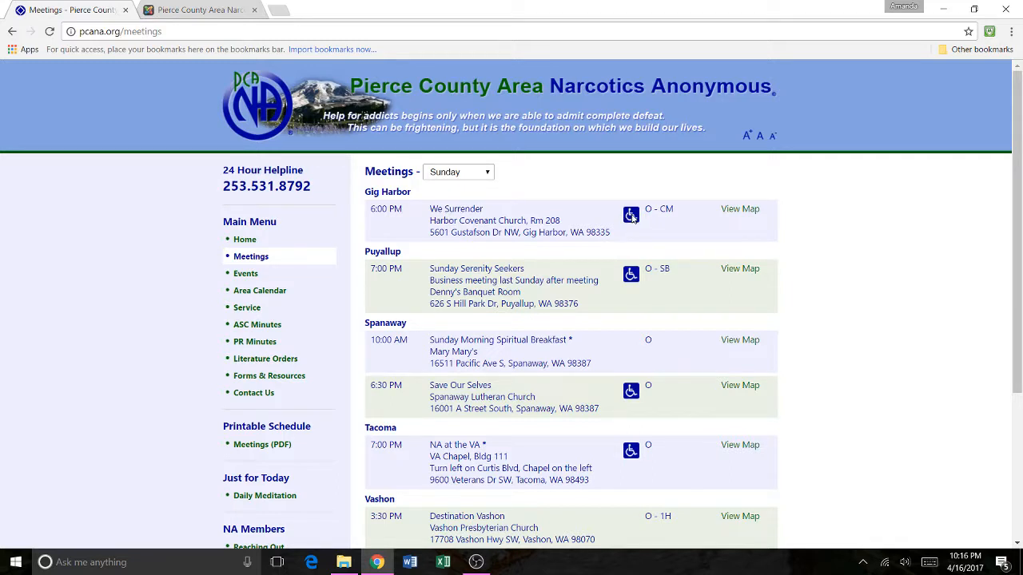
- Examine the format codes beside the Sunday meetings and expand the meeting legend that explains them
drag(644, 209, 671, 210)
scroll(700, 288, down, 3)
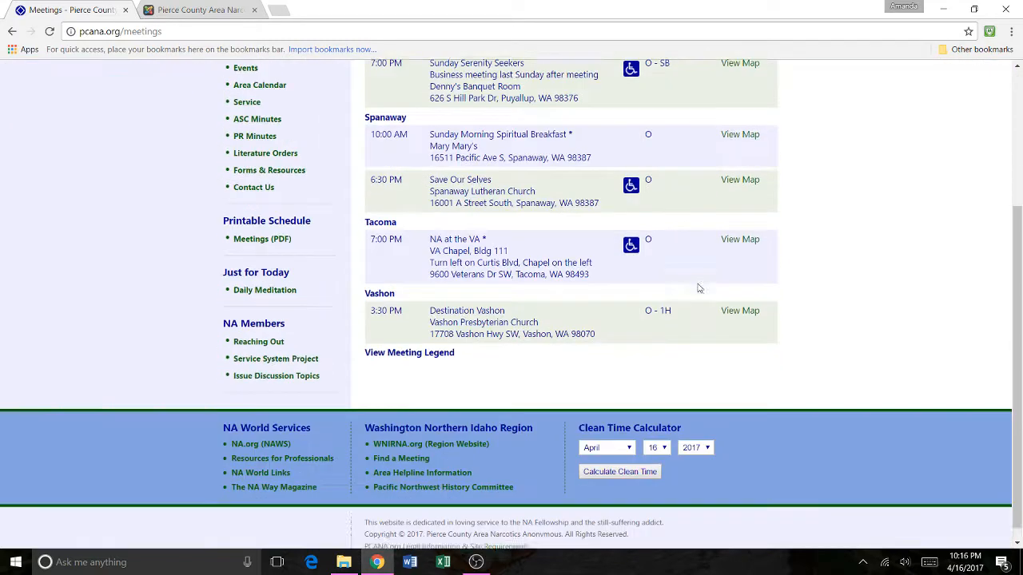
click(445, 341)
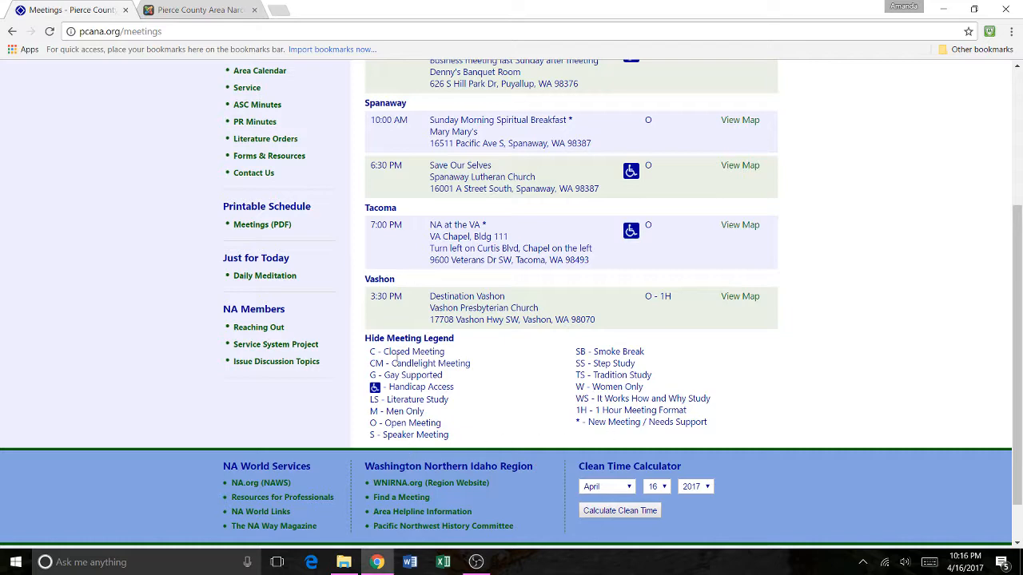
scroll(396, 352, up, 3)
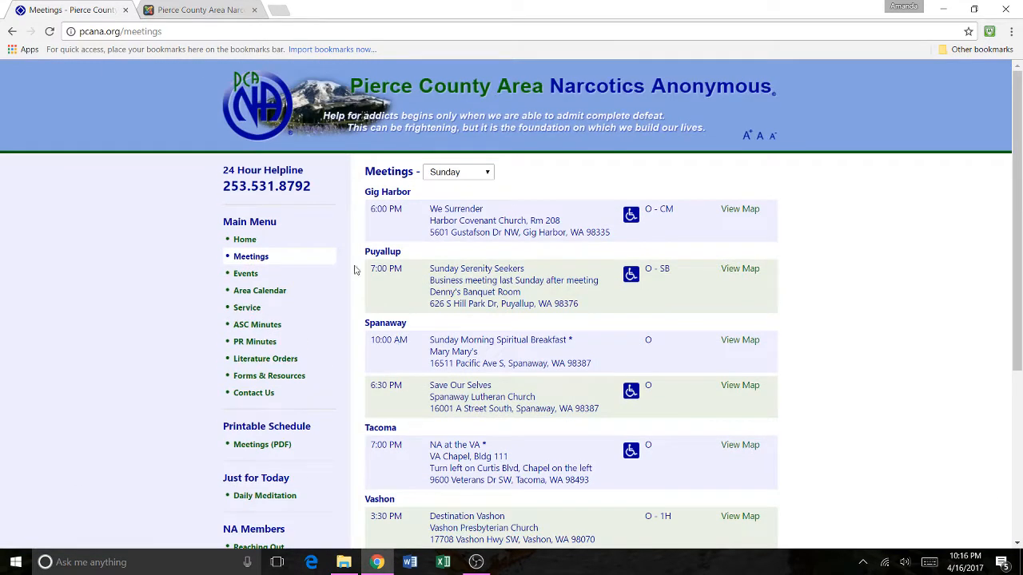
- Log in to the Joomla administration back-end with the prefilled credentials and open the Meeting Manager
click(190, 6)
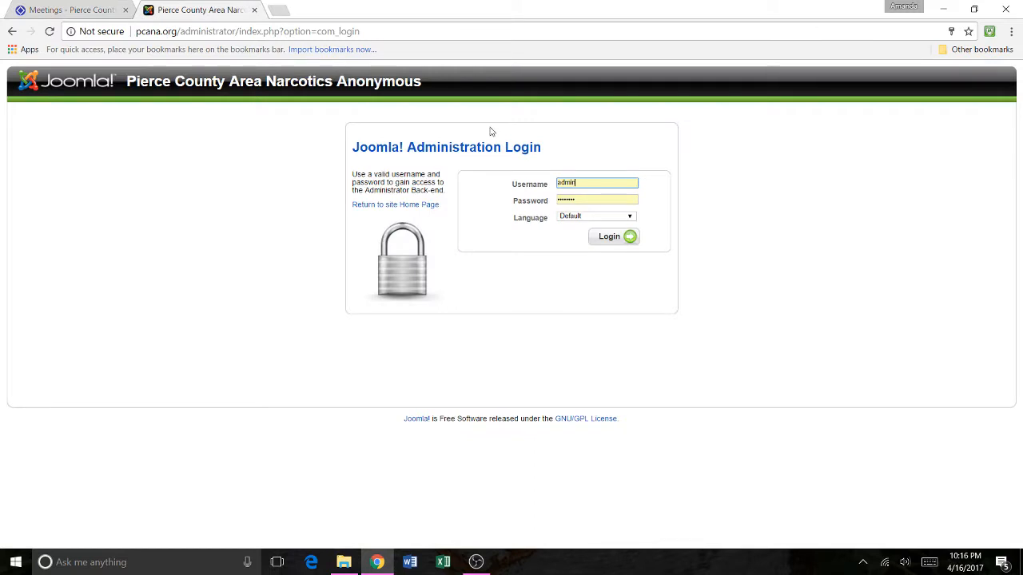
click(621, 242)
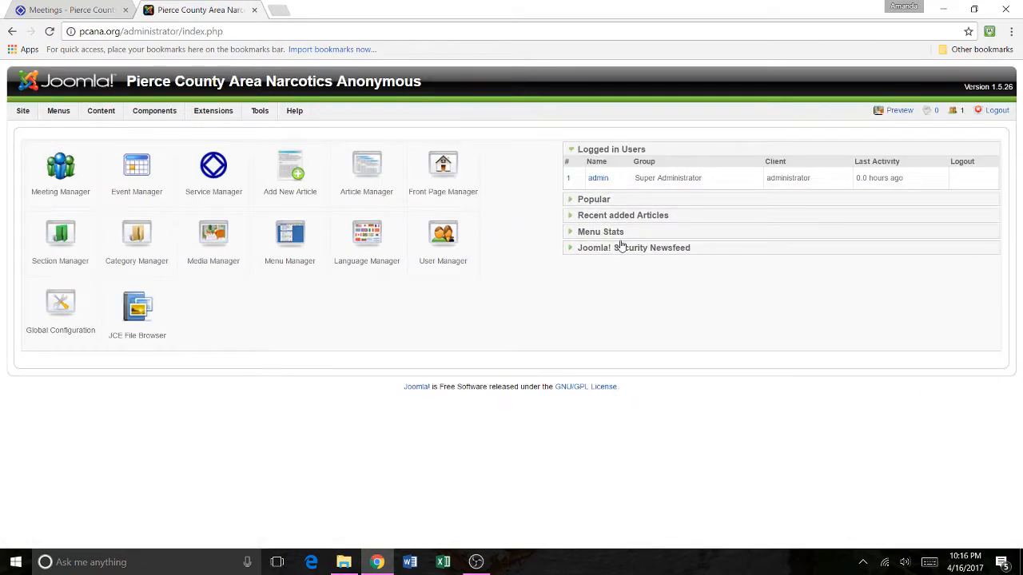
click(69, 176)
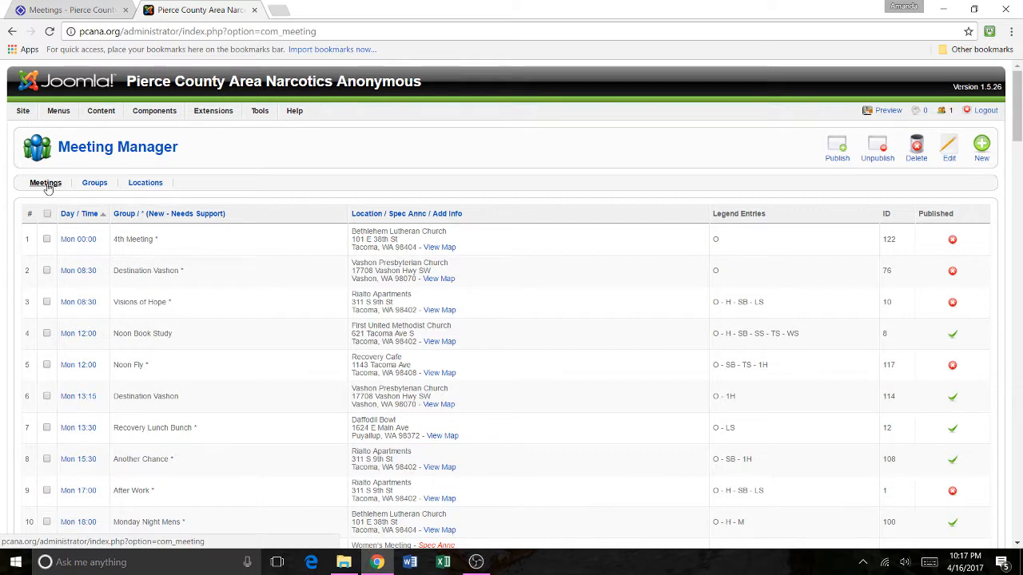
- Create a new meeting group named Youtube Tutorial and save it
click(95, 184)
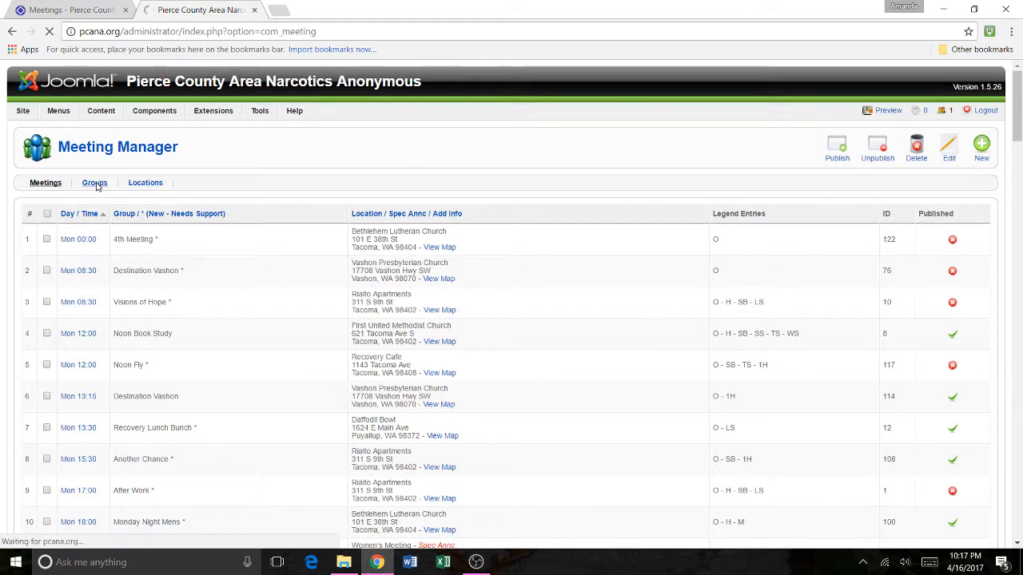
click(981, 152)
click(259, 202)
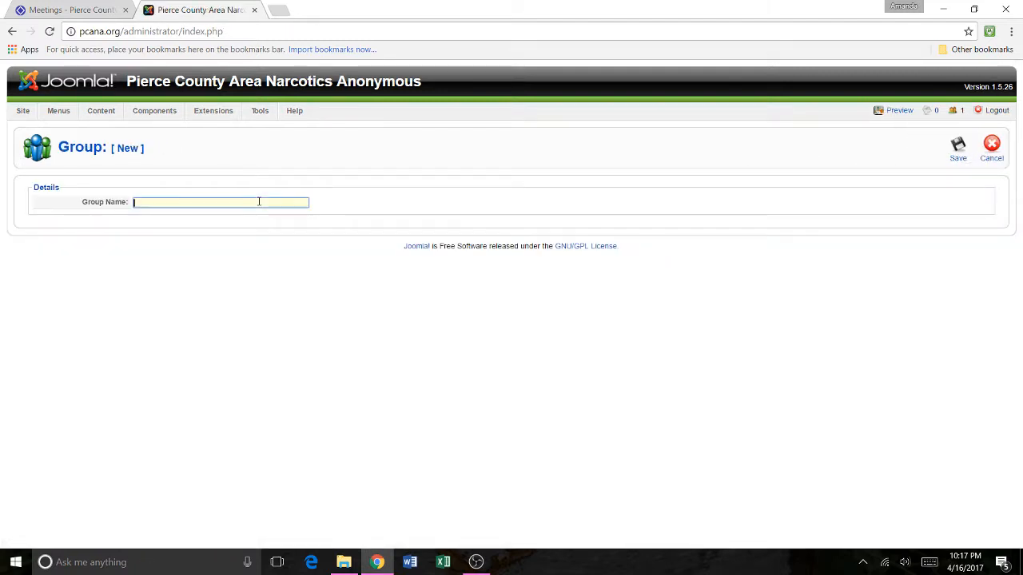
text(Youtub)
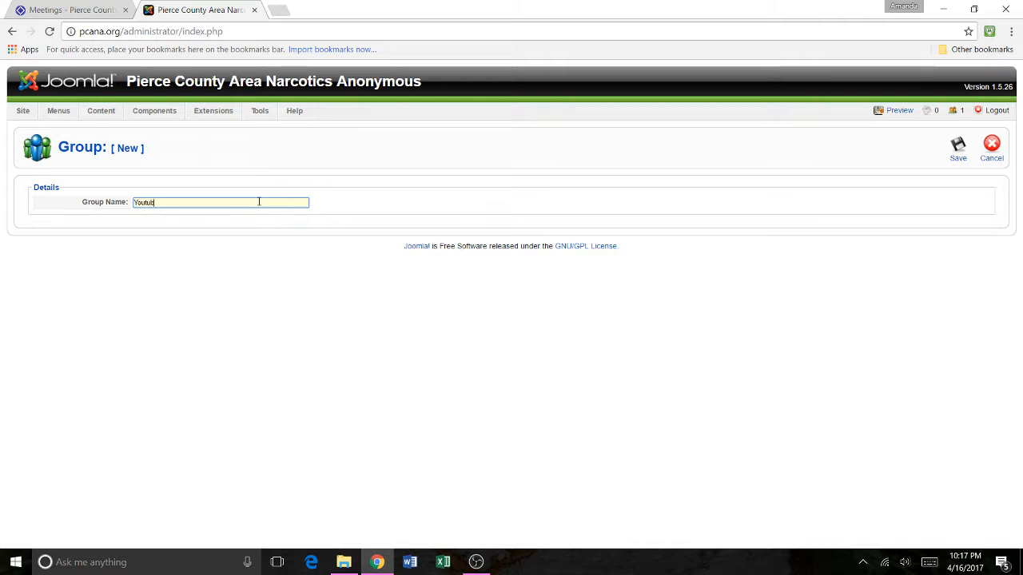
text(e Tutorial)
click(958, 148)
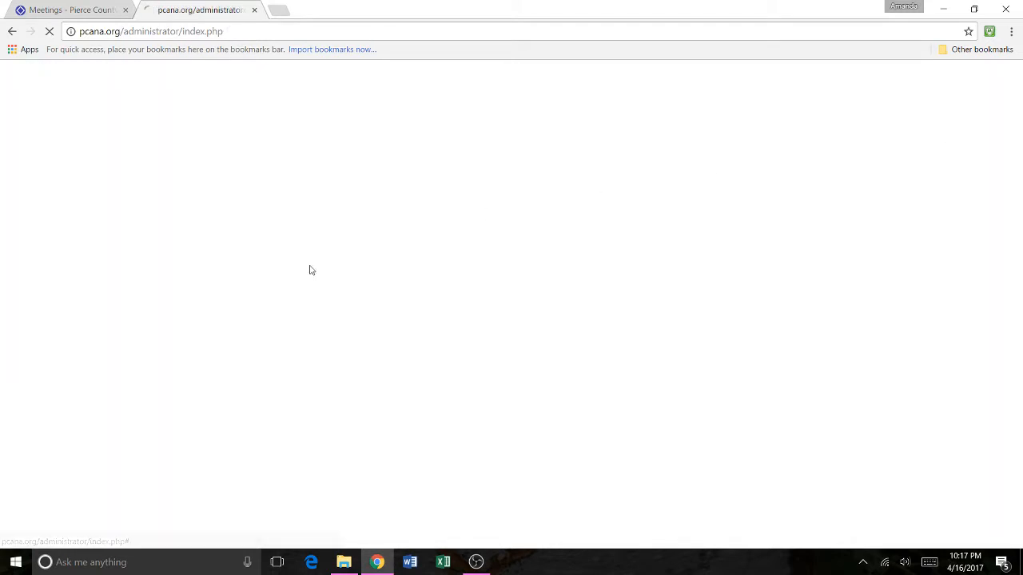
- Start a new meeting location, entering its full postal address, the city Olympia and the zip code
click(150, 184)
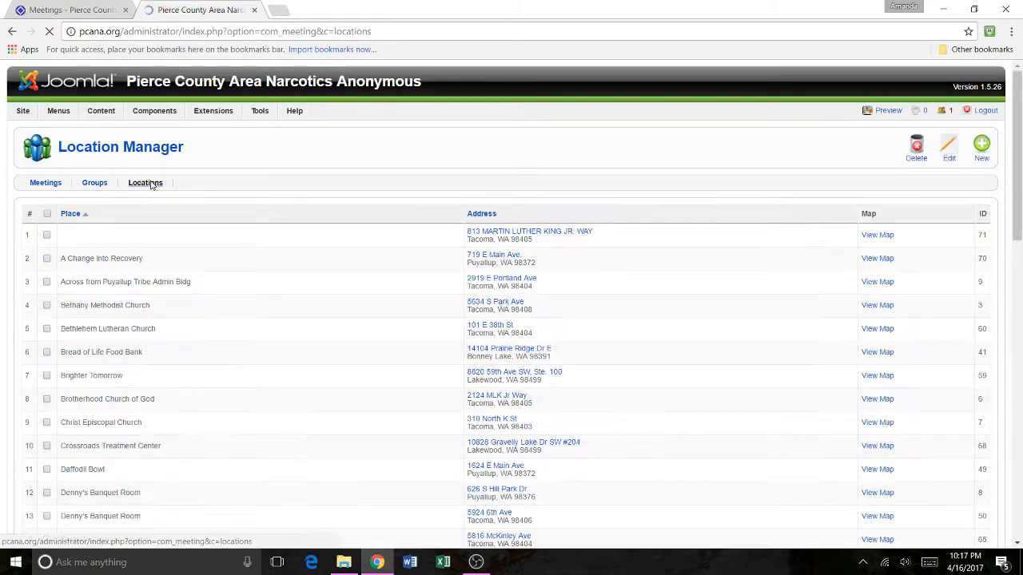
click(981, 147)
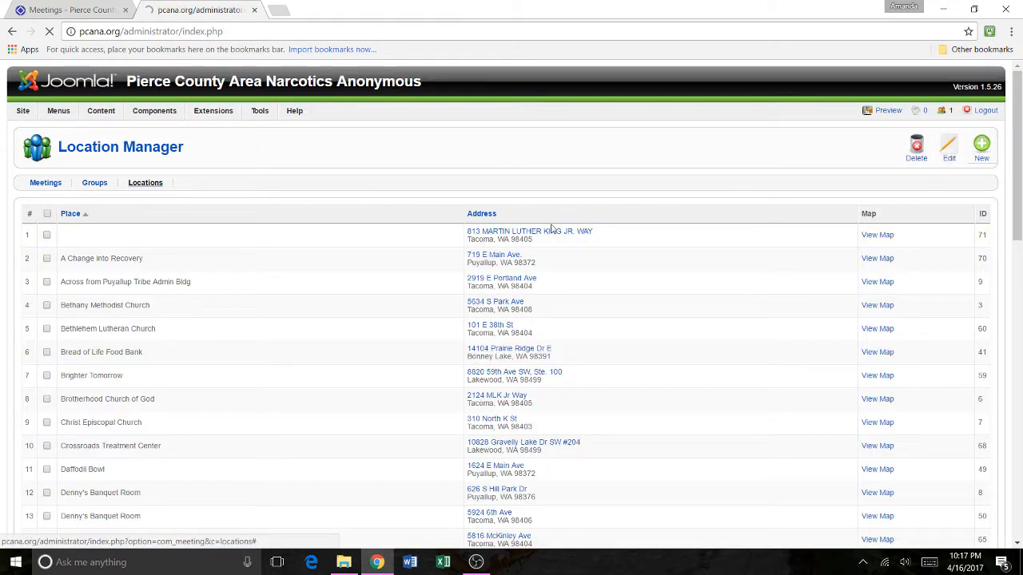
click(195, 217)
text(416 Sid Snyder Ave SW, Olympia, WA 98504)
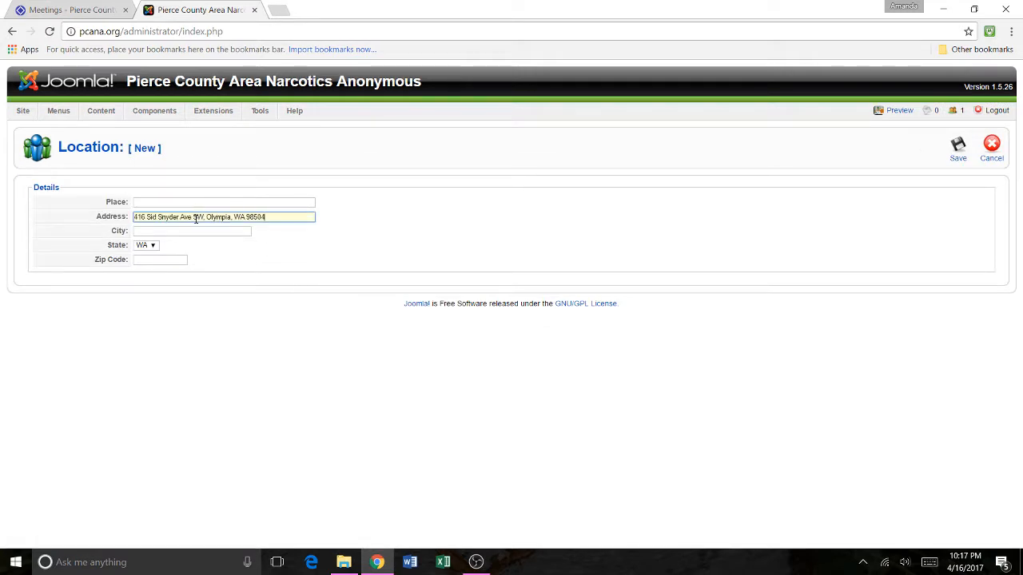
click(232, 230)
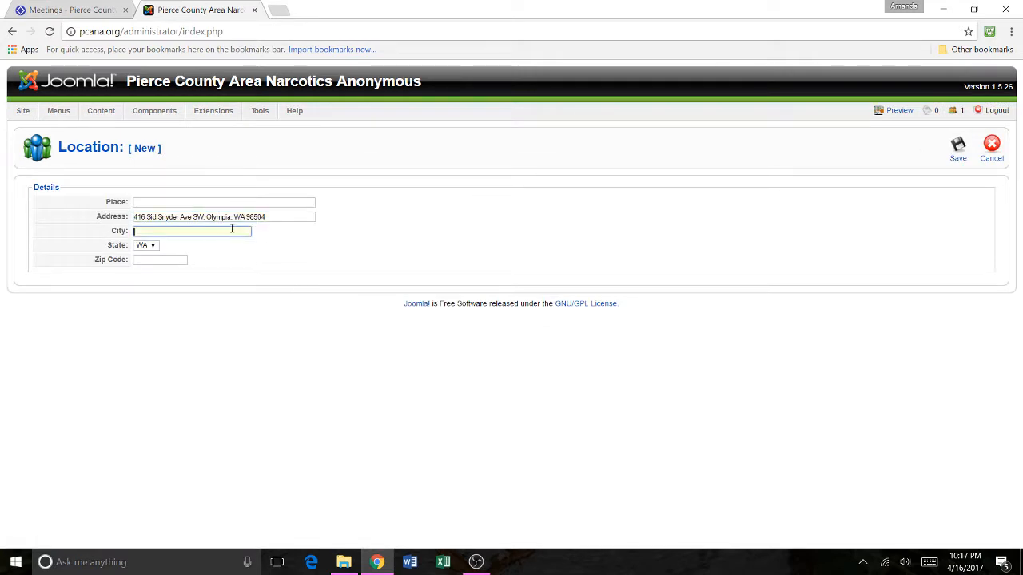
text(Olympia)
click(185, 258)
text(984)
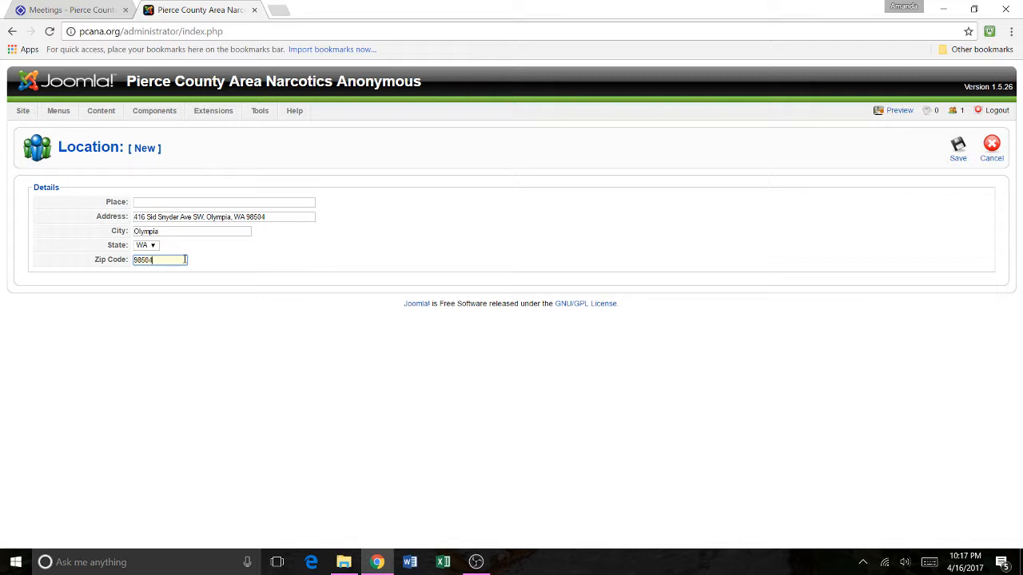
- Remove the city, state and zip code from the new location's address, leaving only the street part
click(297, 218)
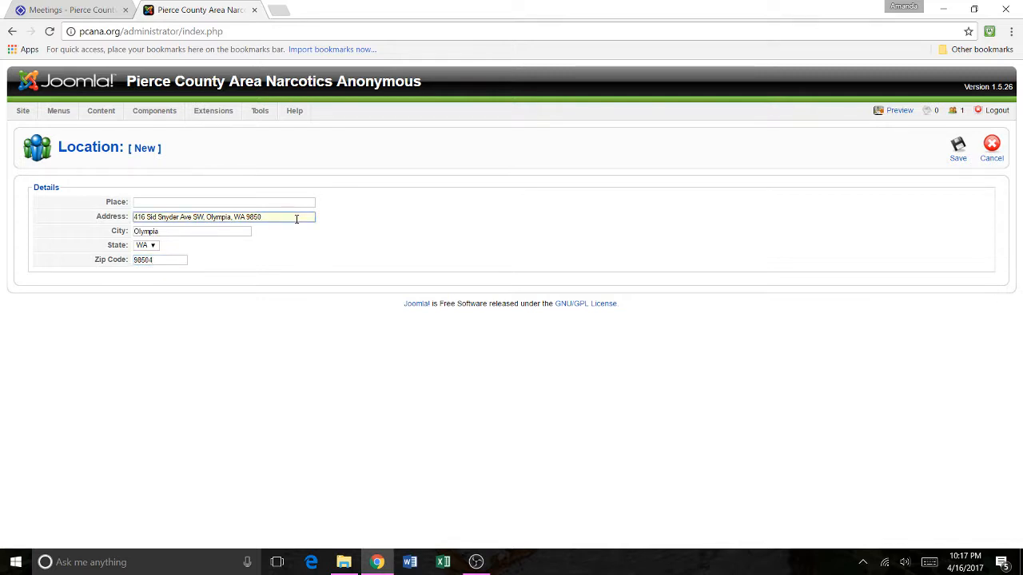
key(BackSpace)
key(BackSpace)
key(BackSpace)
key(BackSpace)
key(BackSpace)
key(BackSpace)
key(BackSpace)
key(BackSpace)
key(BackSpace)
key(BackSpace)
key(BackSpace)
key(BackSpace)
key(BackSpace)
- Name the new location's place The Capitol and save the location
click(292, 200)
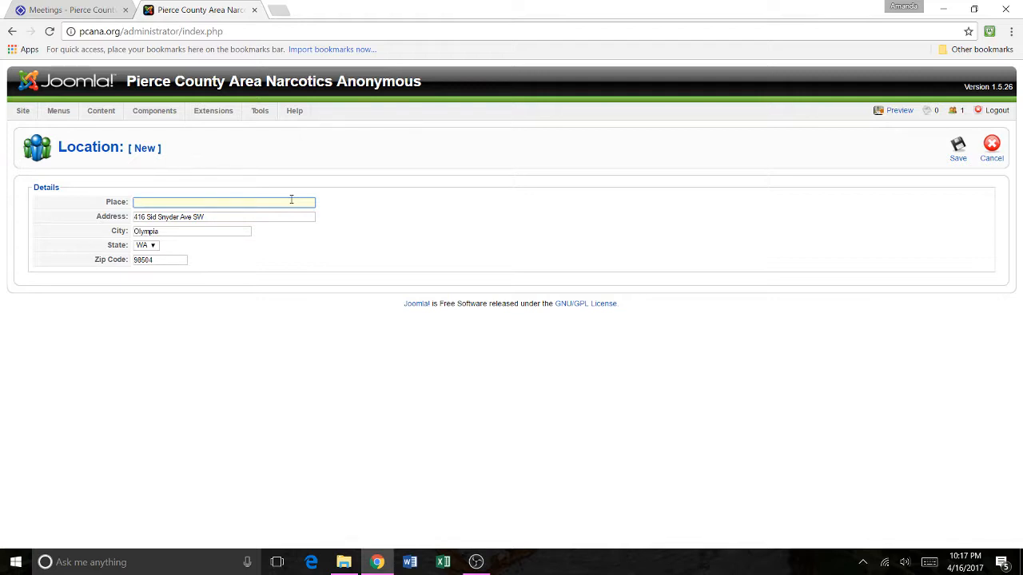
text(Capitol)
click(952, 147)
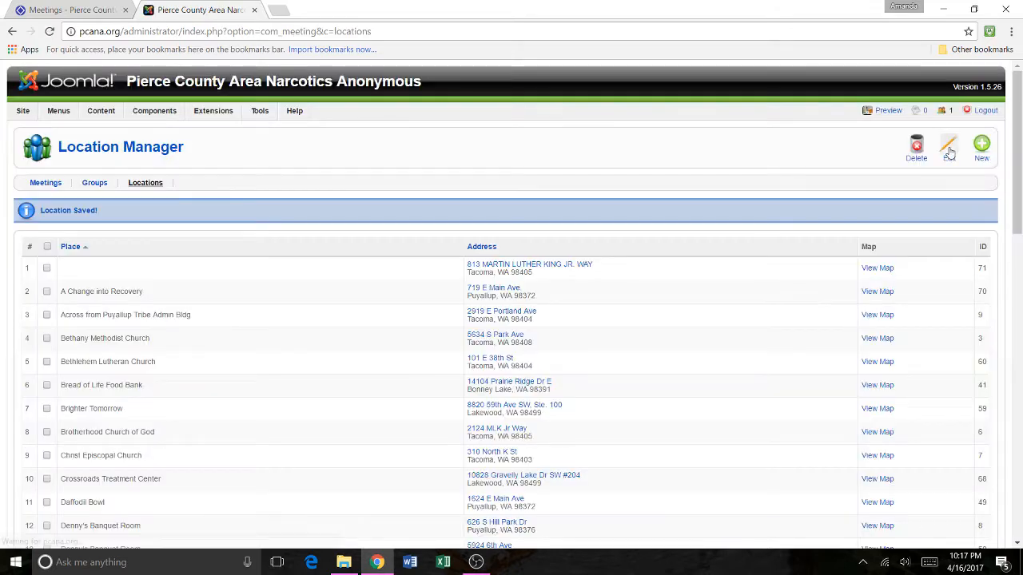
- Start a new meeting in the Meeting Manager and assign it to the Youtube Tutorial group
click(46, 183)
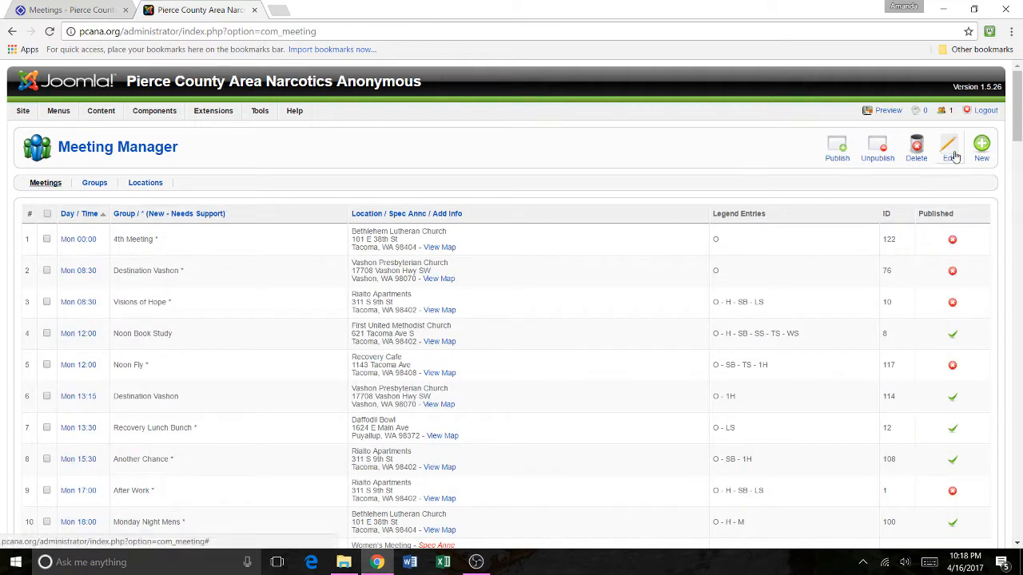
click(982, 148)
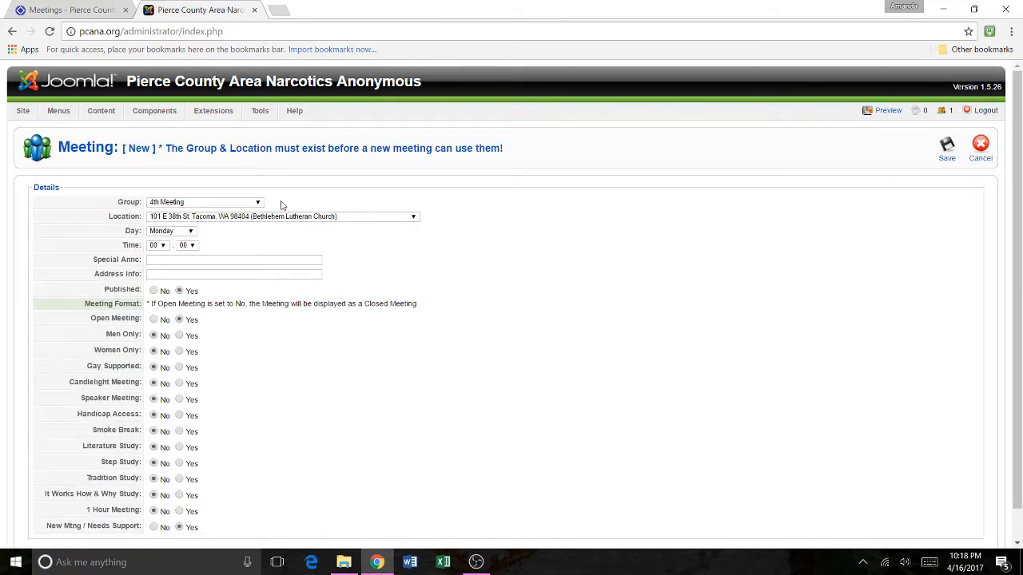
click(215, 205)
scroll(208, 308, down, 2)
click(187, 173)
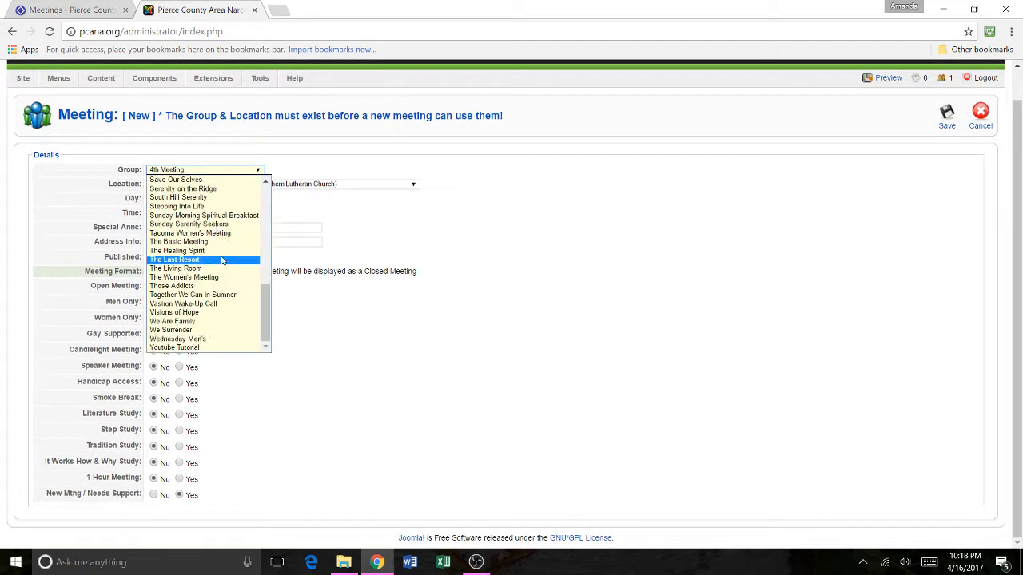
click(212, 349)
- Set the new meeting's location to The Capitol in Olympia
click(242, 185)
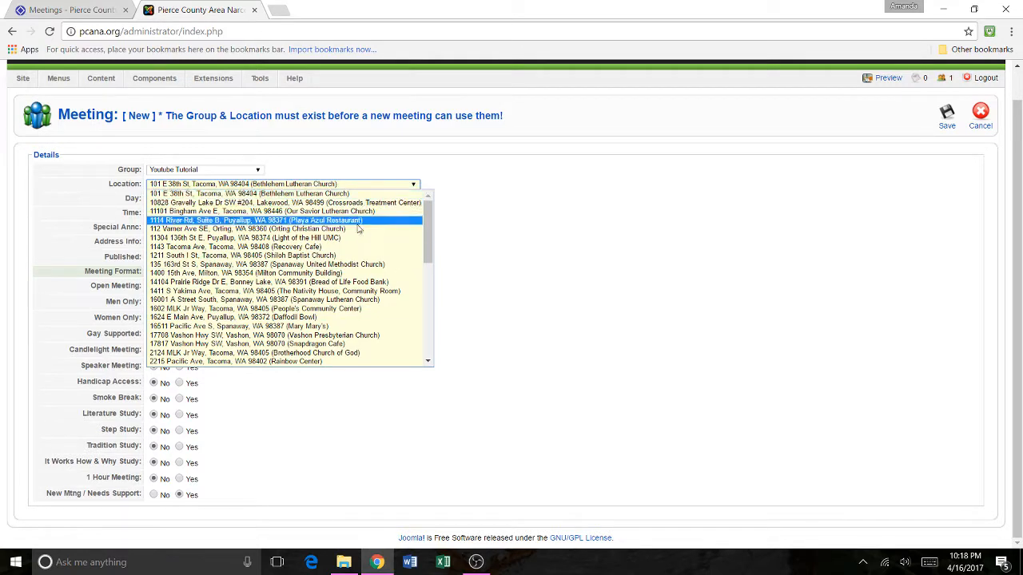
scroll(394, 279, down, 5)
scroll(394, 279, down, 5)
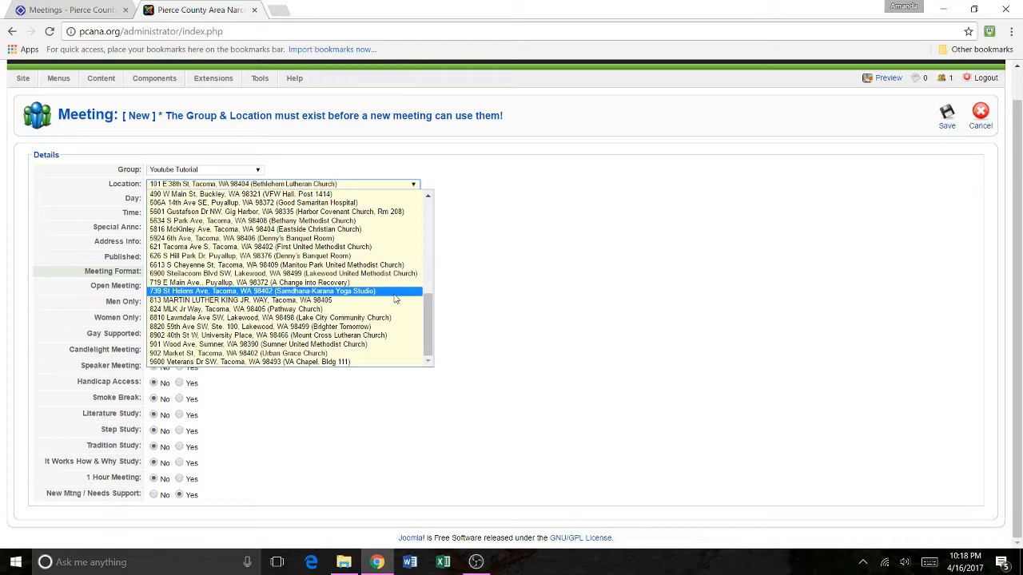
scroll(394, 299, up, 5)
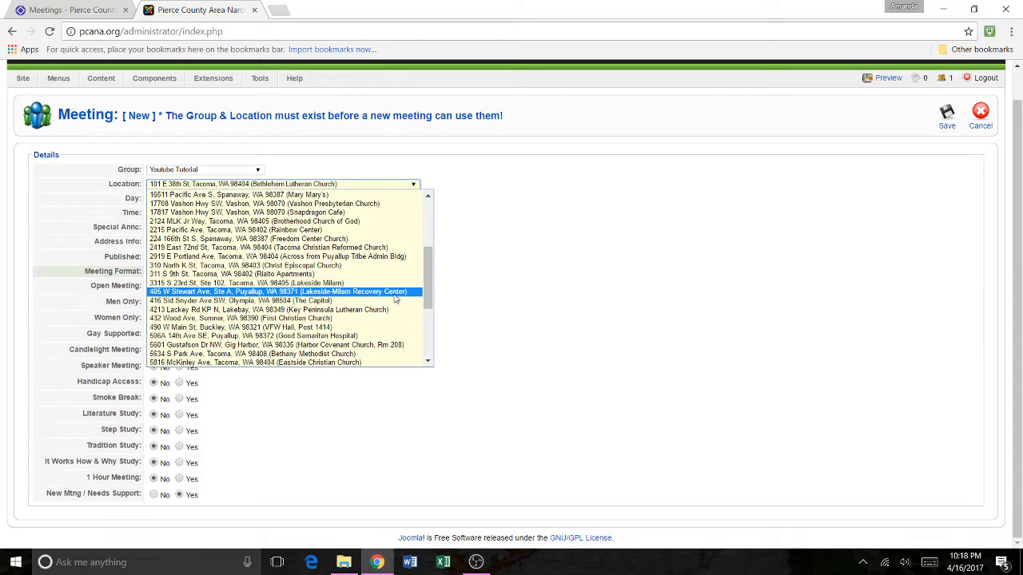
click(394, 300)
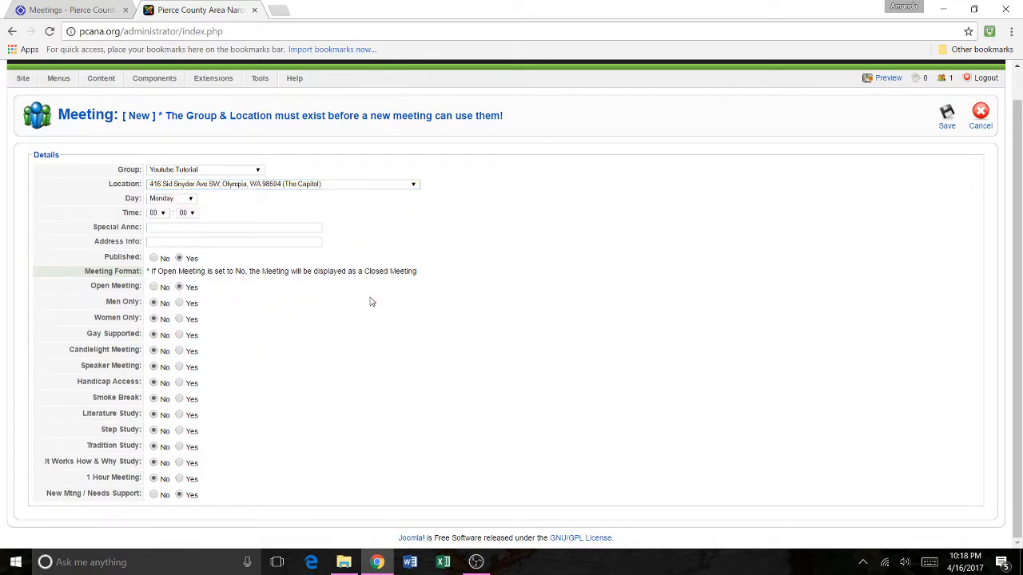
- Keep the meeting's day as Monday and set its start hour to 12
click(181, 200)
click(182, 201)
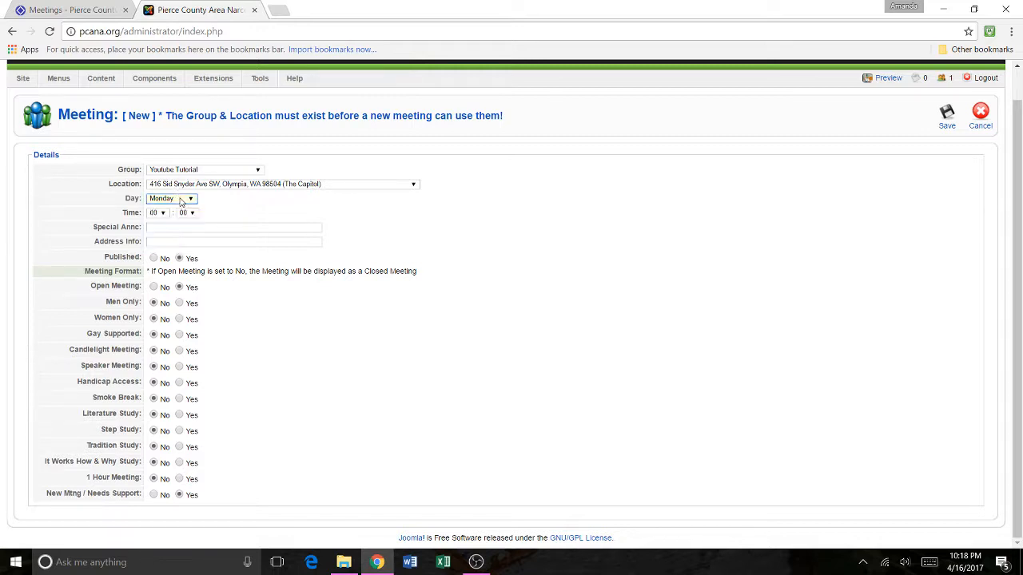
click(162, 214)
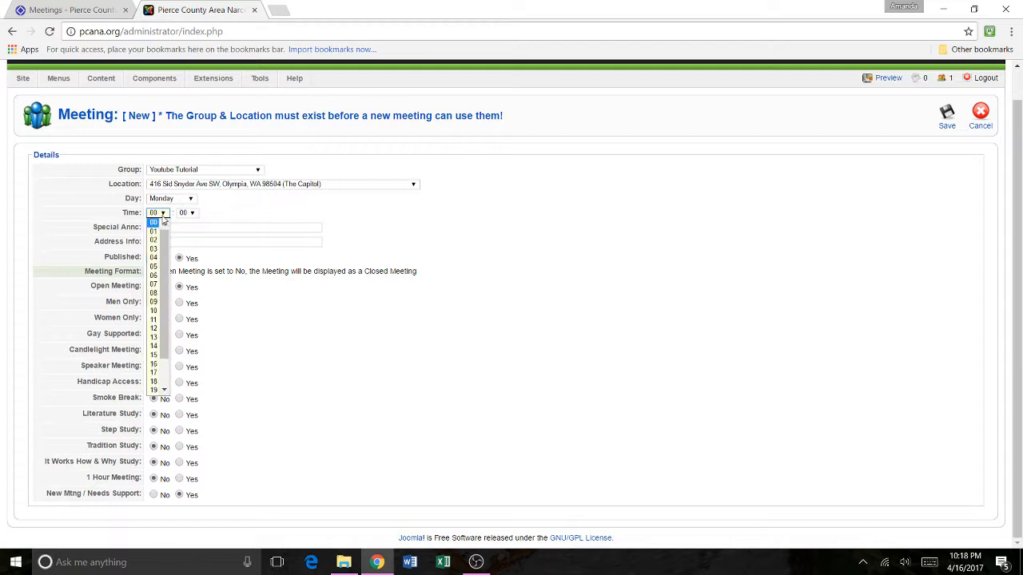
click(154, 320)
click(156, 213)
click(158, 327)
click(162, 214)
scroll(155, 327, down, 2)
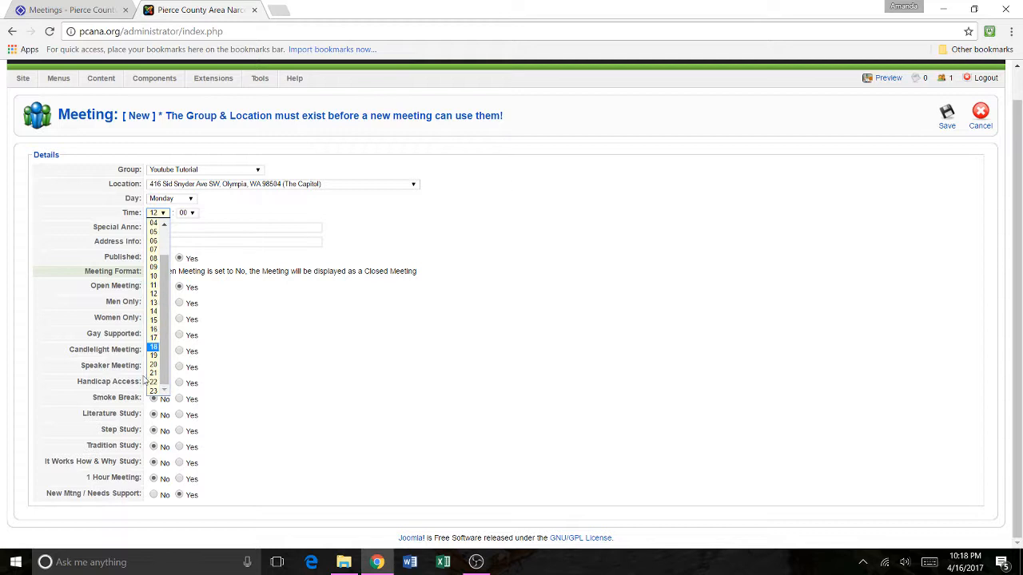
click(223, 217)
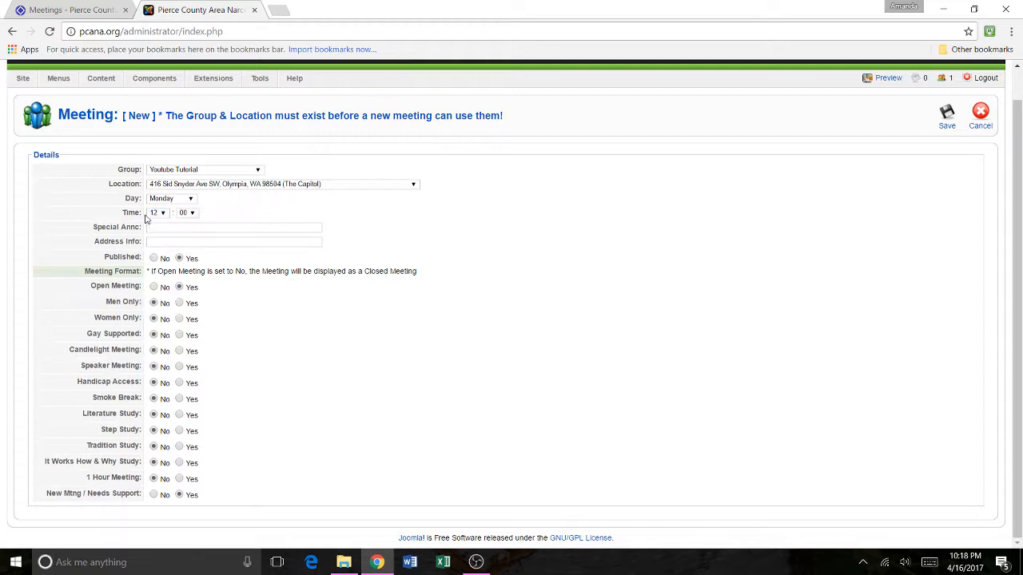
- Check how a special announcement appears on the public Meetings page, highlighting the business meeting line under Sunday Serenity Seekers
click(199, 227)
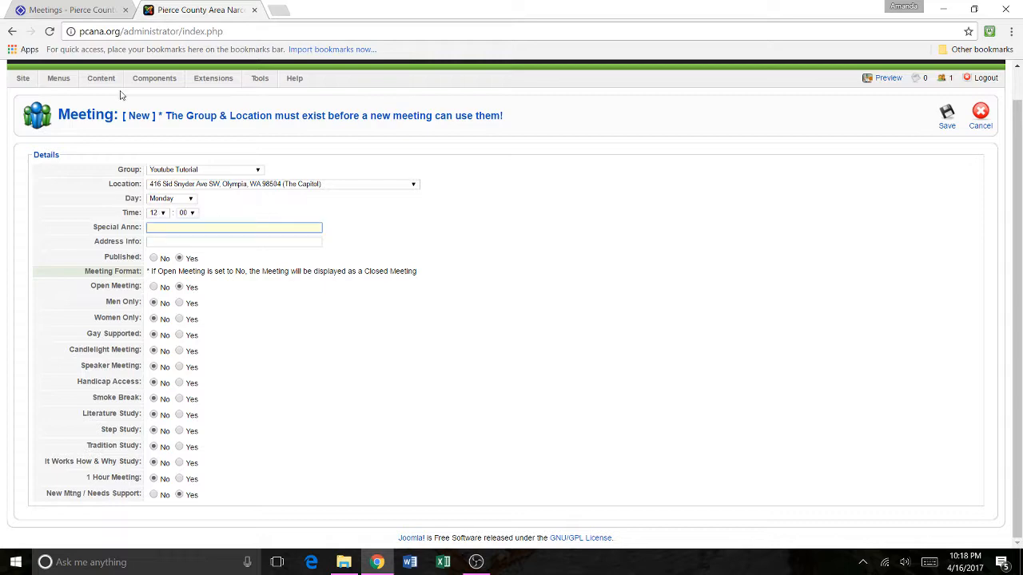
click(101, 14)
drag(432, 280, 601, 281)
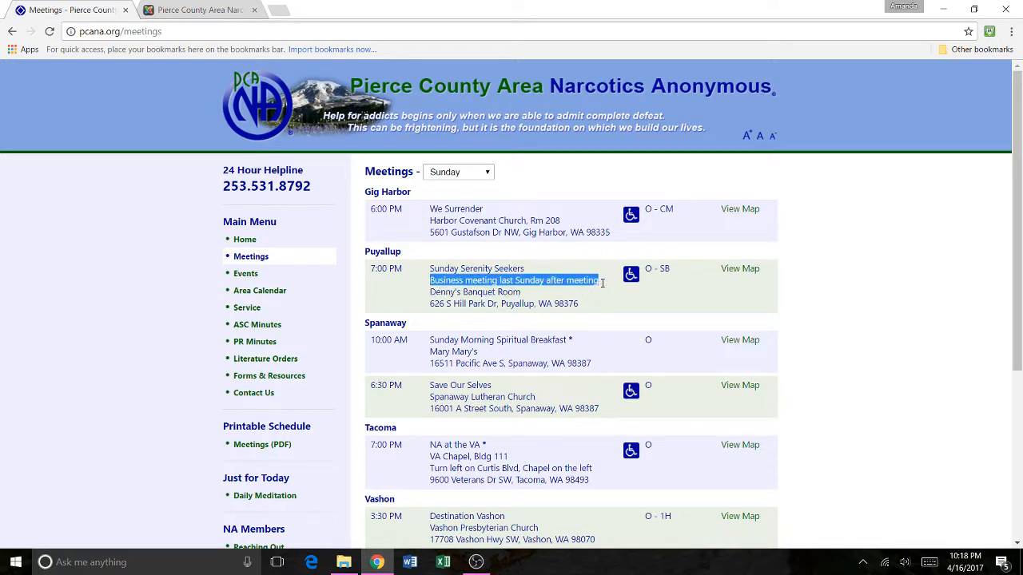
click(222, 10)
- Check how address info appears on the public Meetings page, highlighting the directions line in the NA at the VA listing
click(179, 243)
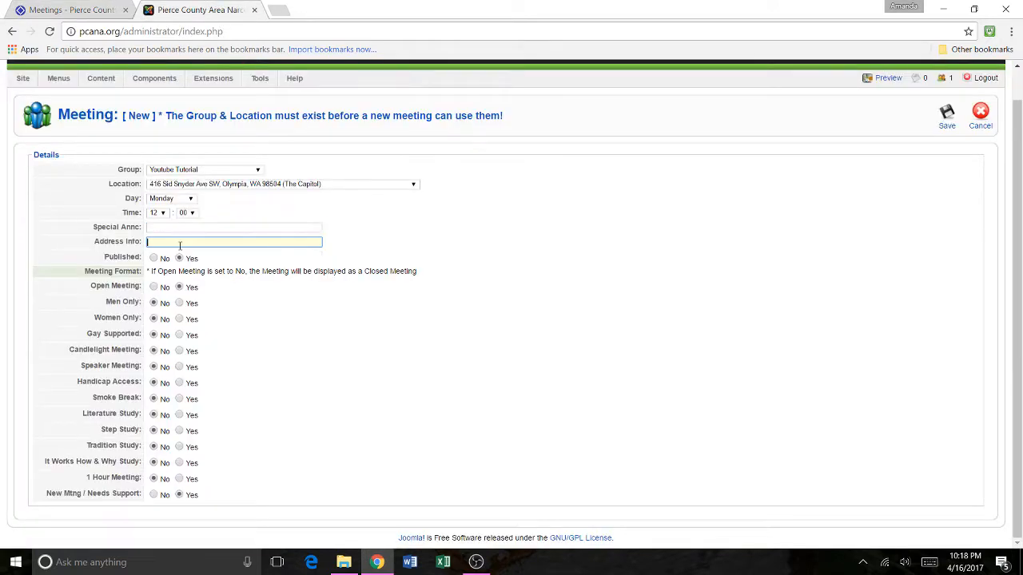
click(102, 9)
scroll(430, 398, down, 1)
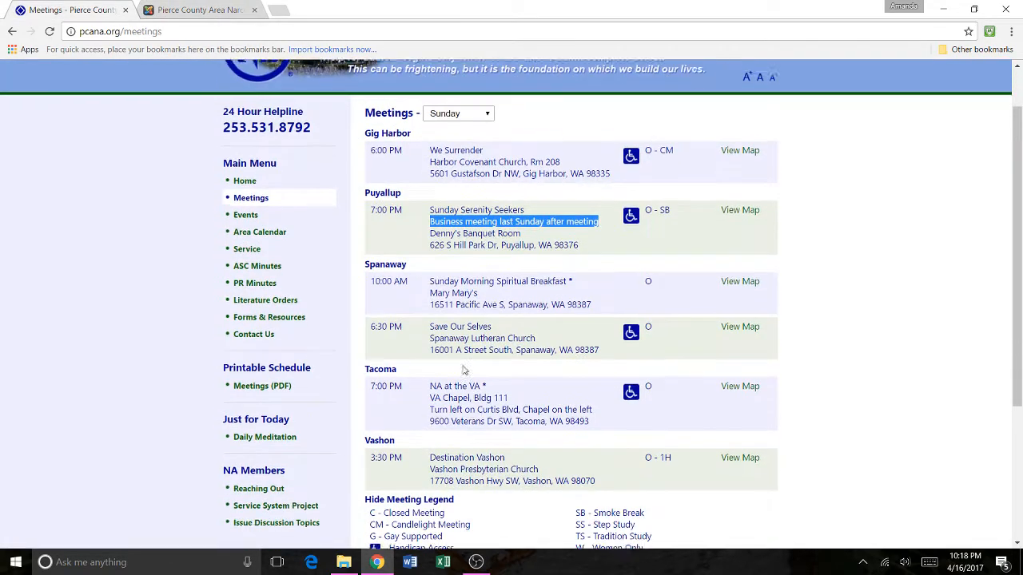
drag(430, 398, 607, 397)
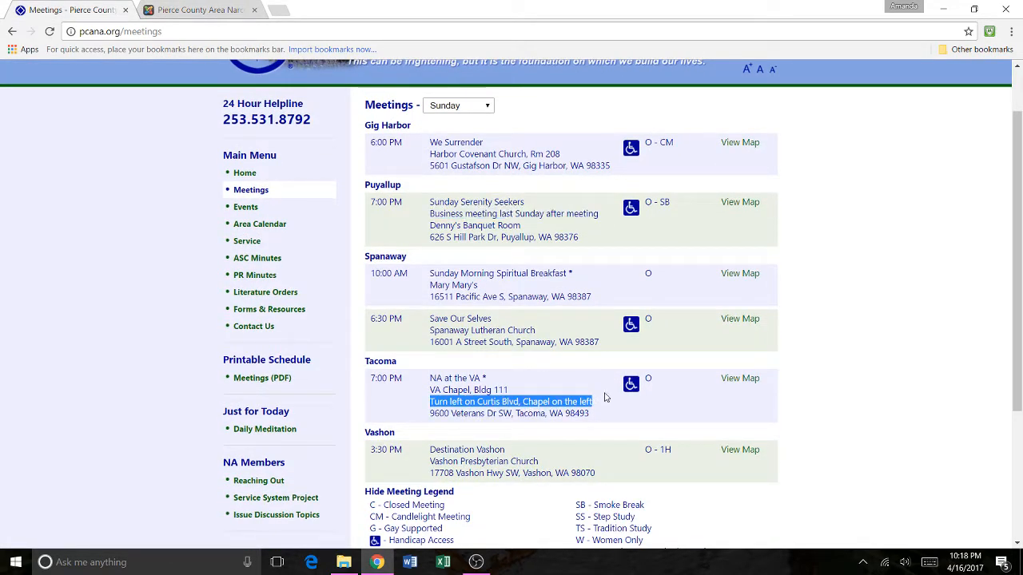
click(182, 10)
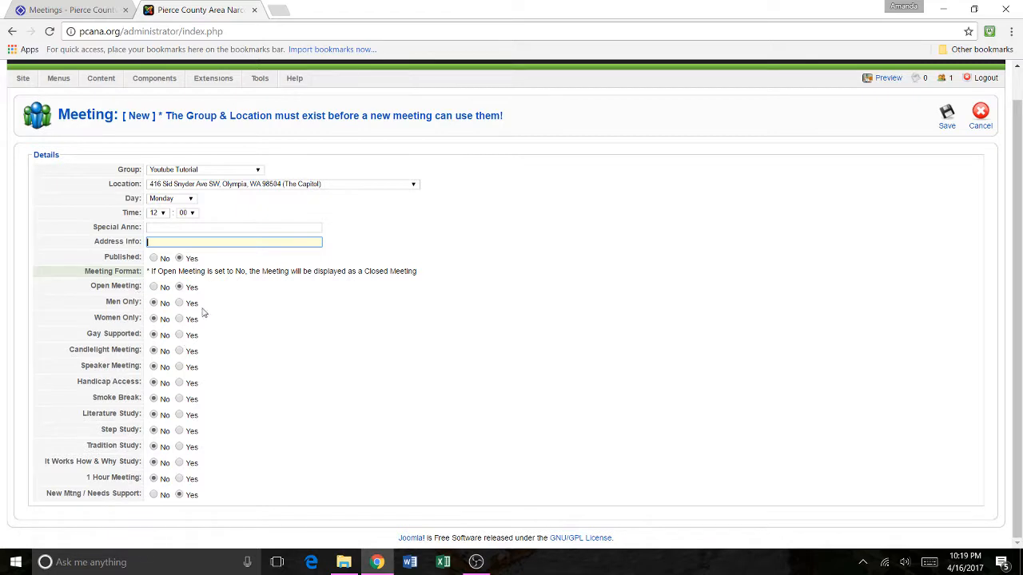
- Save the new Youtube Tutorial meeting and look for it in the Meeting Manager list
click(948, 115)
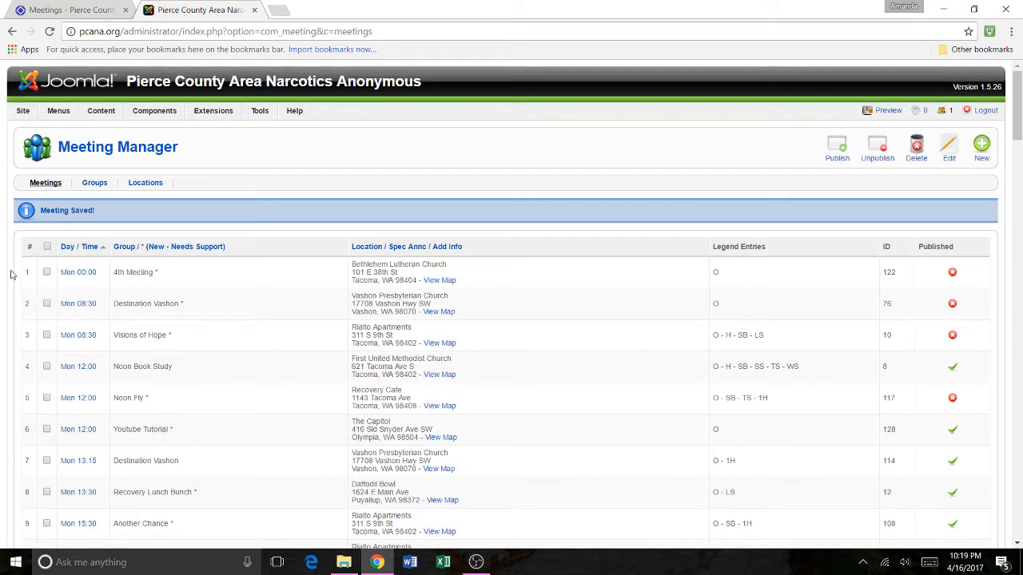
scroll(231, 280, down, 3)
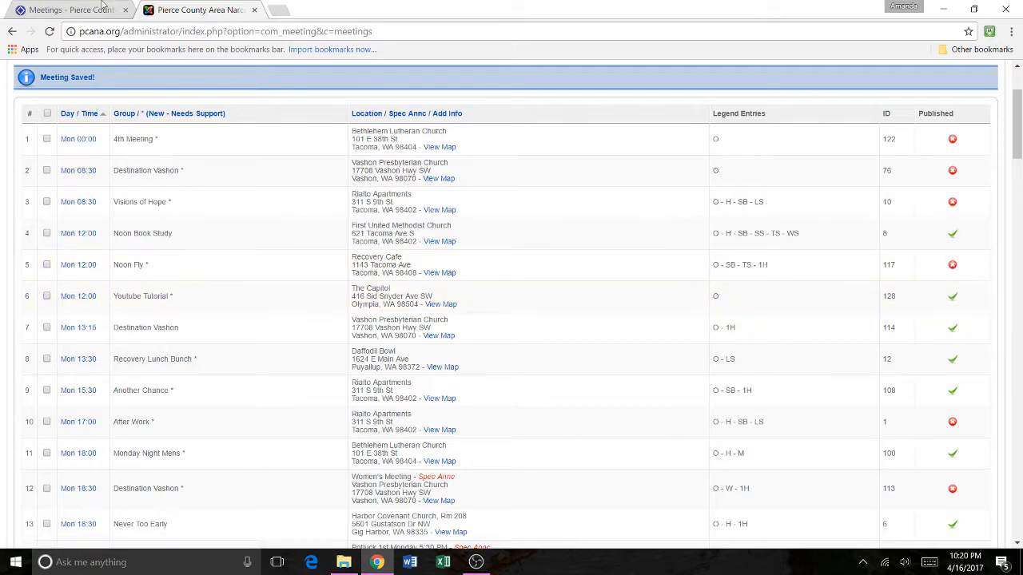
- Show the Monday meetings on the public Meetings page and view the map for the Youtube Tutorial meeting
click(72, 10)
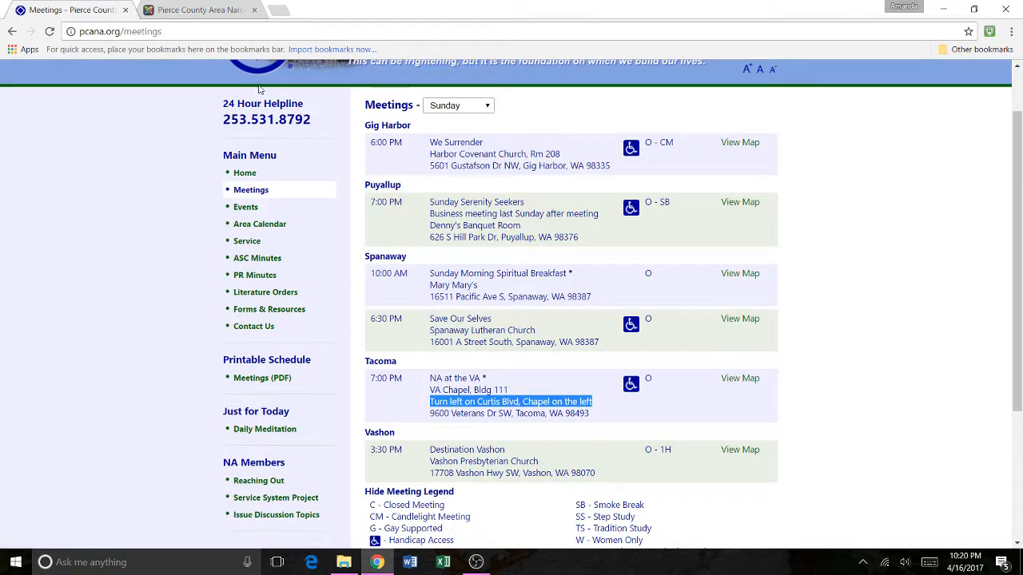
click(461, 105)
click(466, 121)
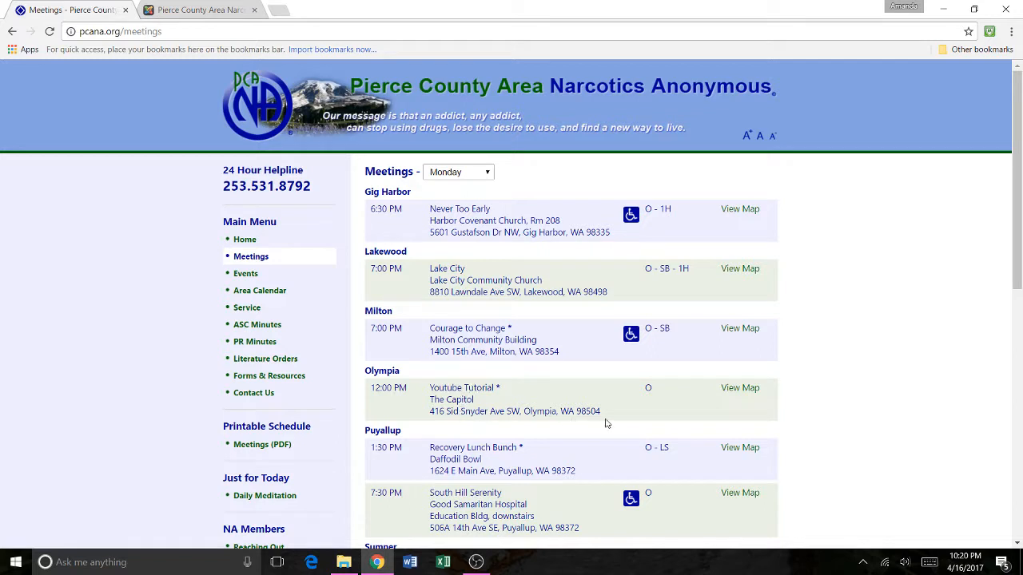
click(740, 390)
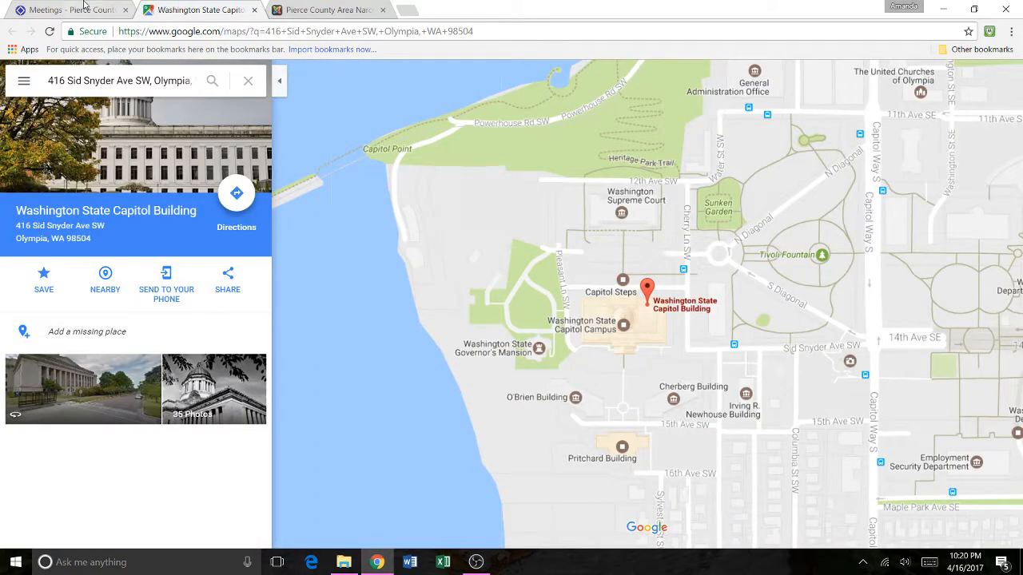
click(84, 9)
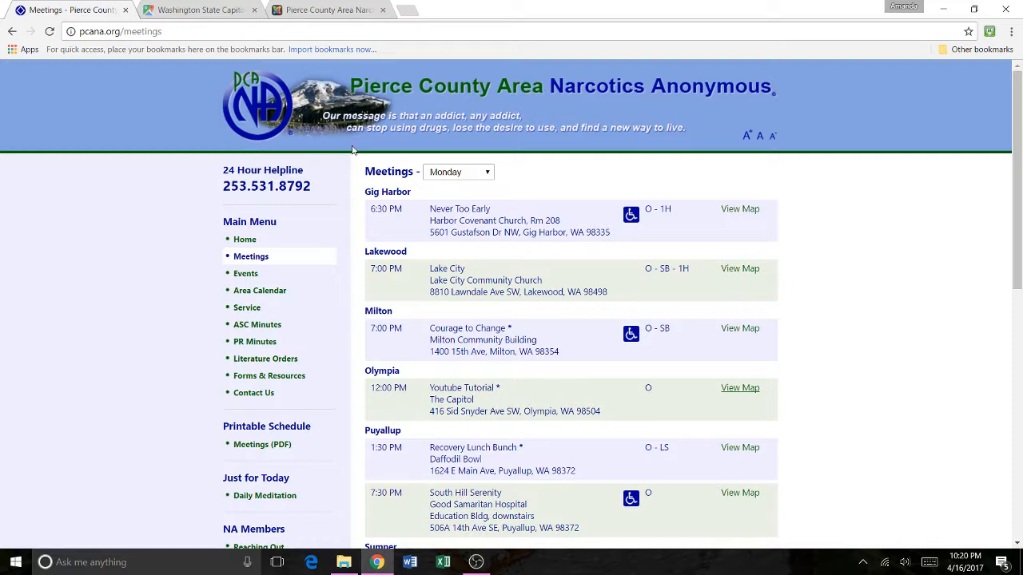
- Open the Youtube Tutorial meeting for editing in the Meeting Manager, review its details and save it without changes
click(330, 10)
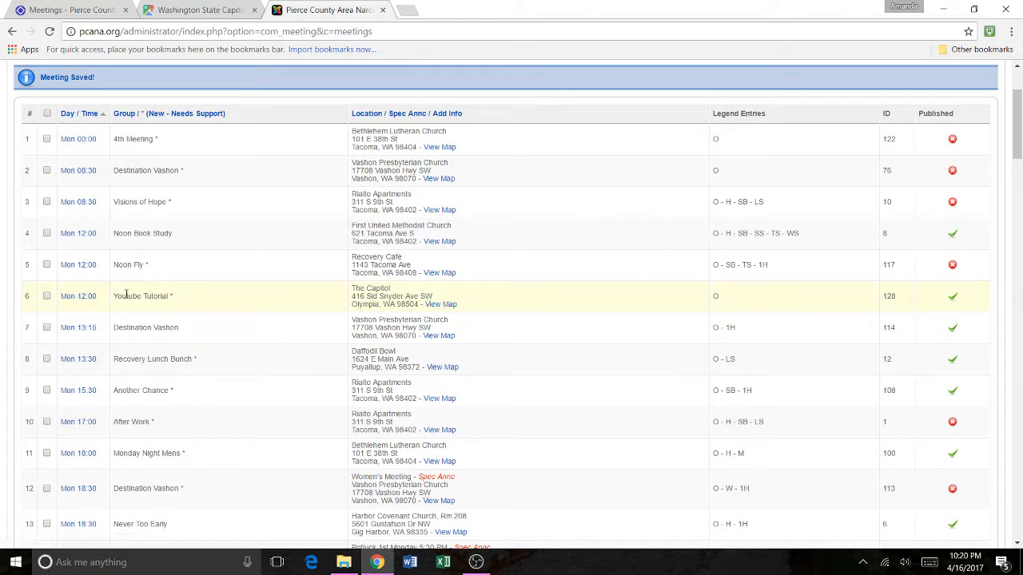
click(76, 295)
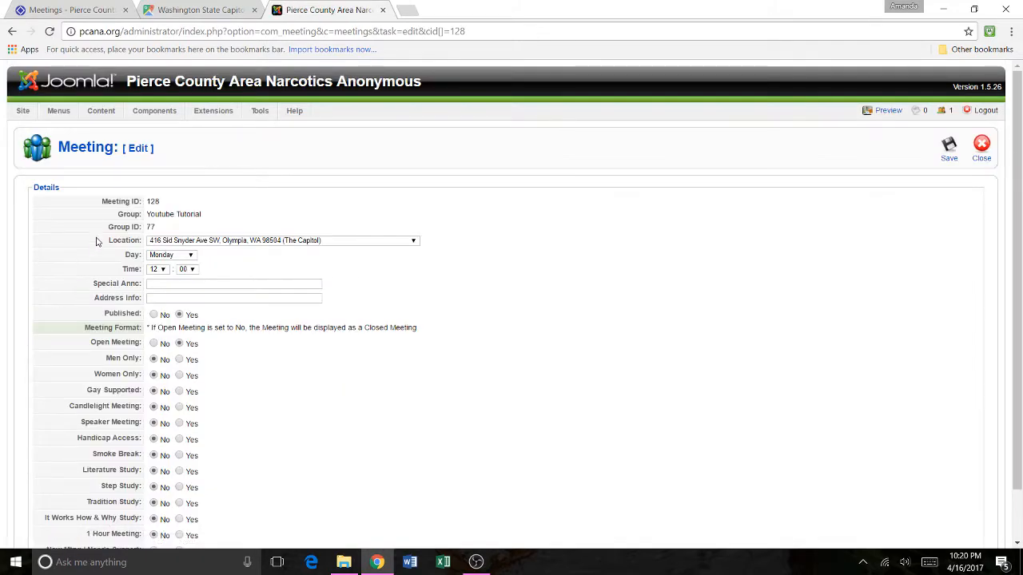
scroll(136, 253, down, 2)
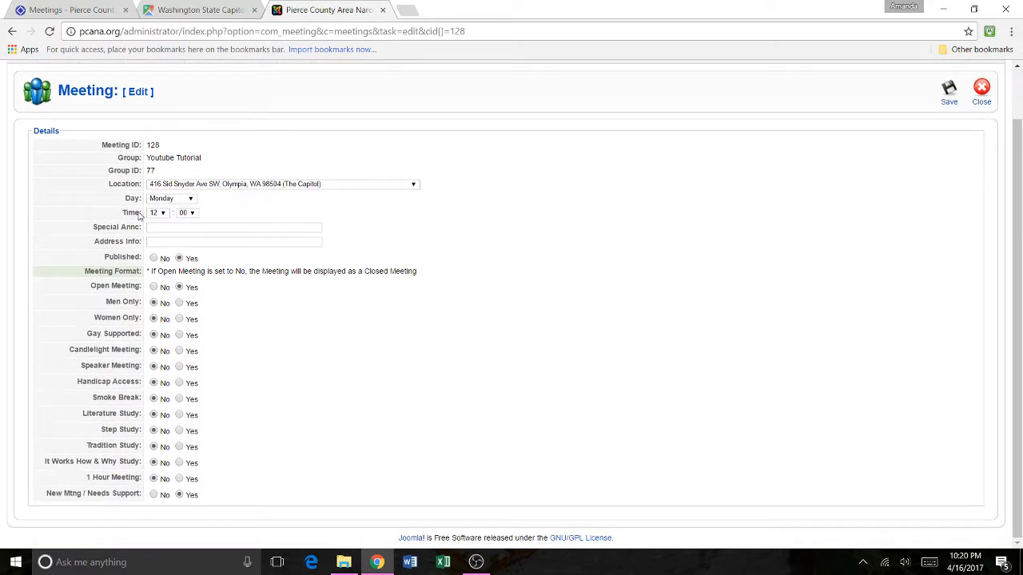
click(947, 93)
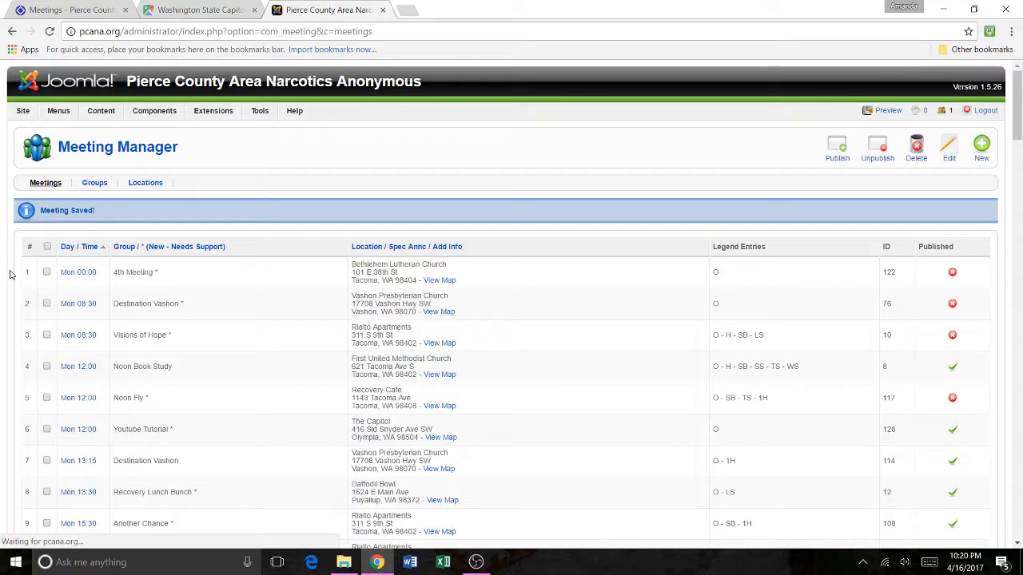
- Unpublish the Monday 12:00 Youtube Tutorial meeting in the Meeting Manager list
scroll(201, 303, down, 2)
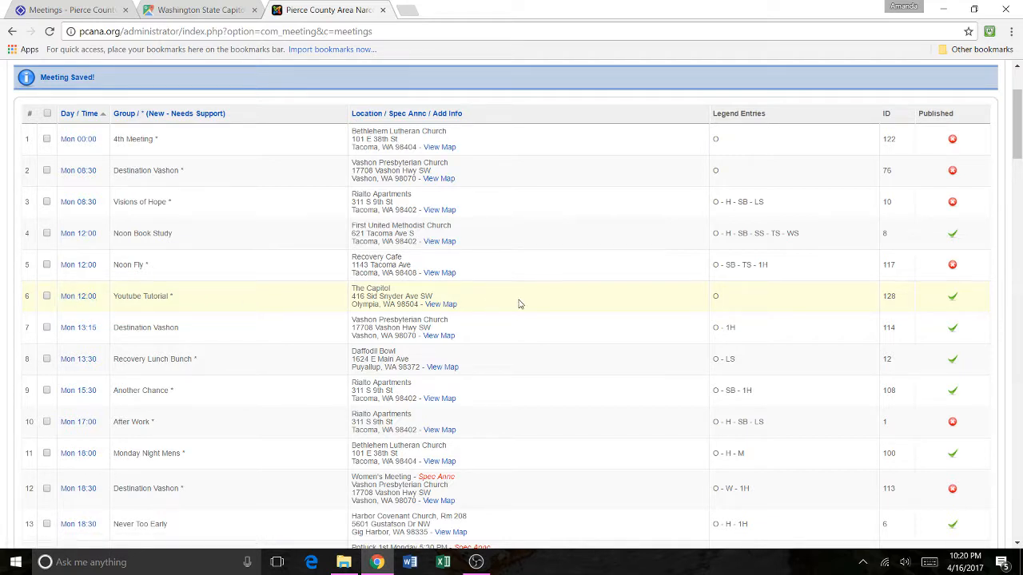
click(953, 297)
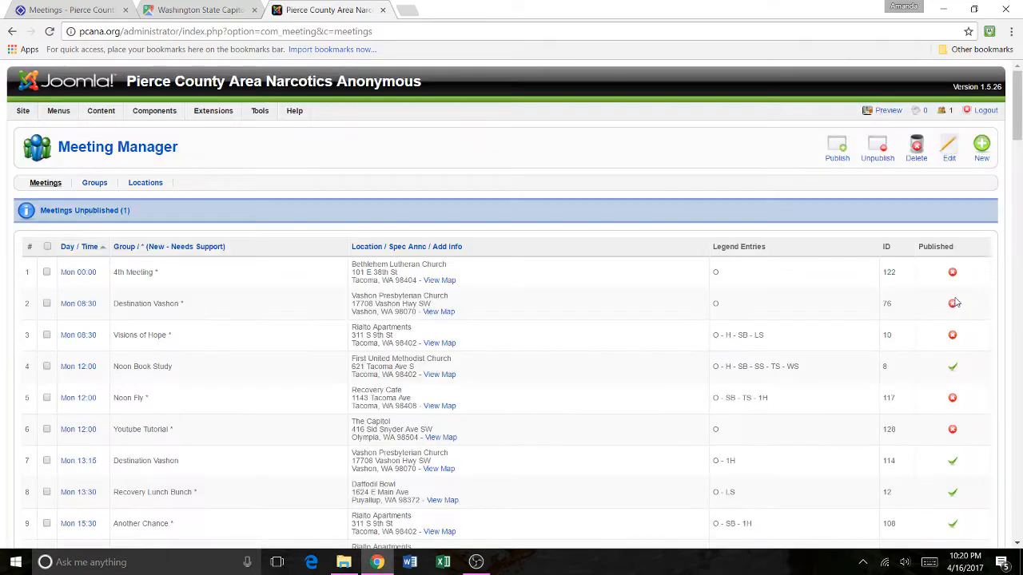
scroll(950, 376, down, 2)
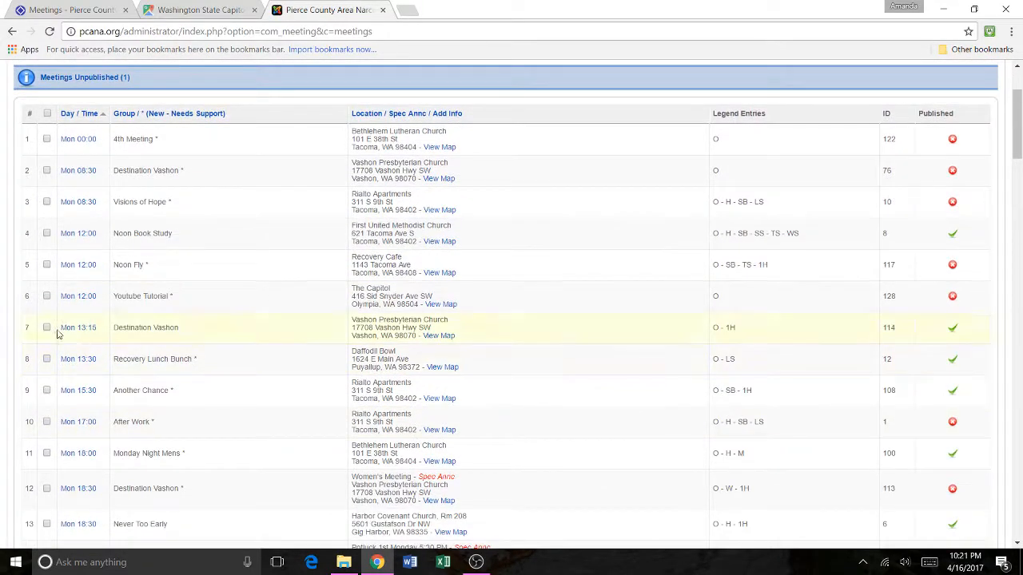
click(953, 296)
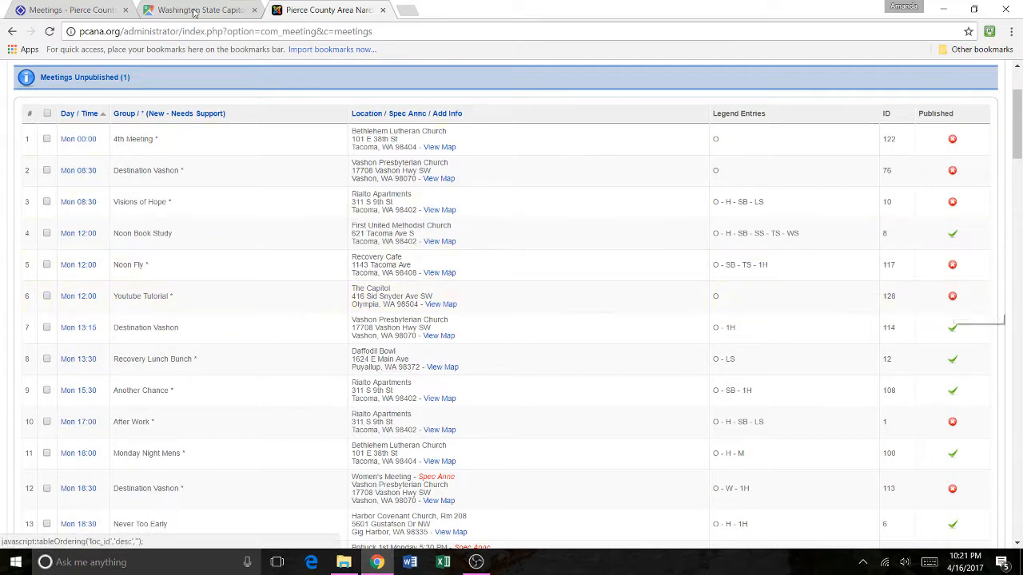
- Reload the public Meetings page, resubmitting the form, and check the Monday listings for the Youtube Tutorial meeting
click(72, 9)
click(47, 33)
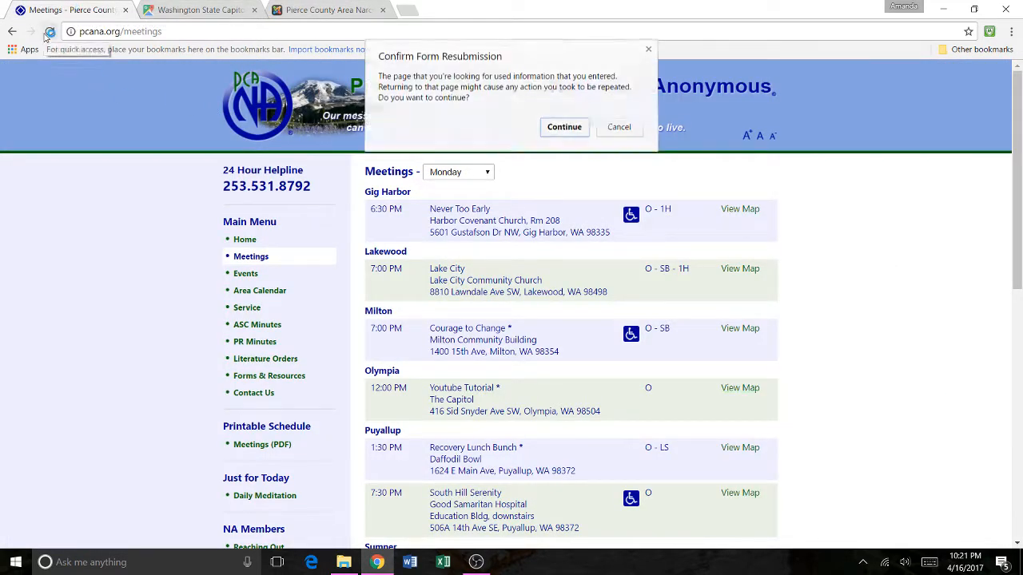
click(570, 128)
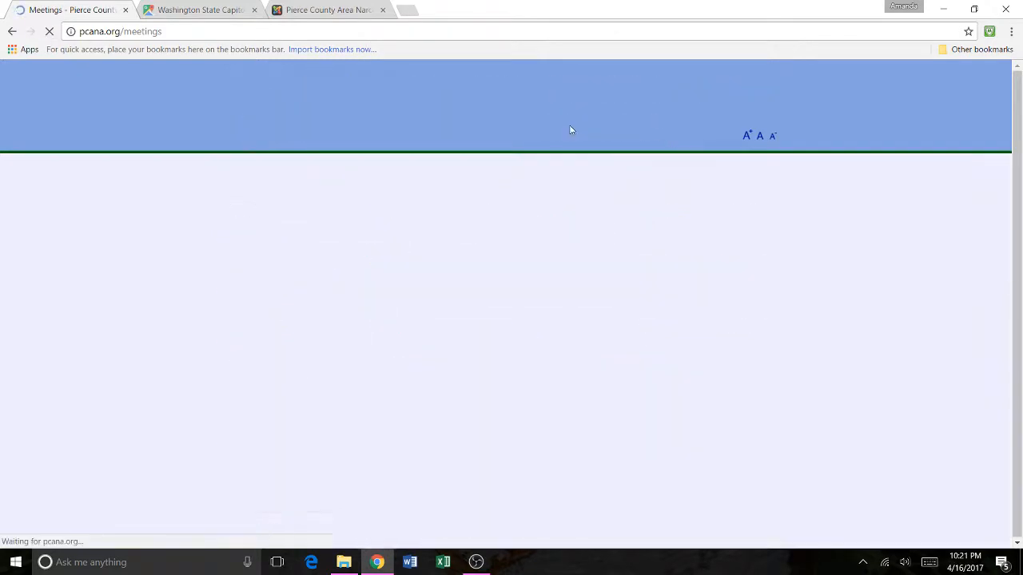
scroll(559, 240, down, 3)
scroll(532, 274, down, 2)
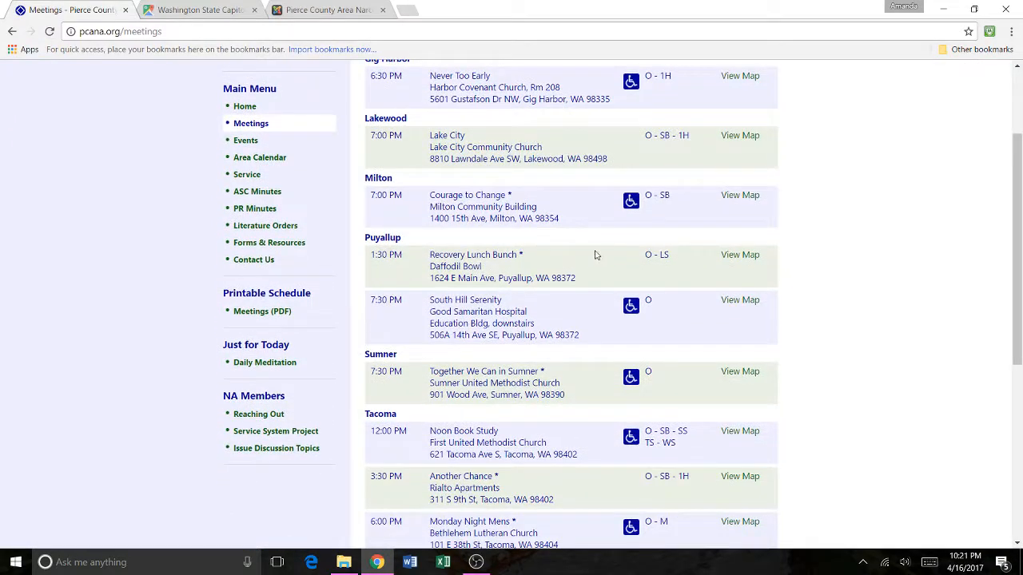
scroll(608, 251, up, 3)
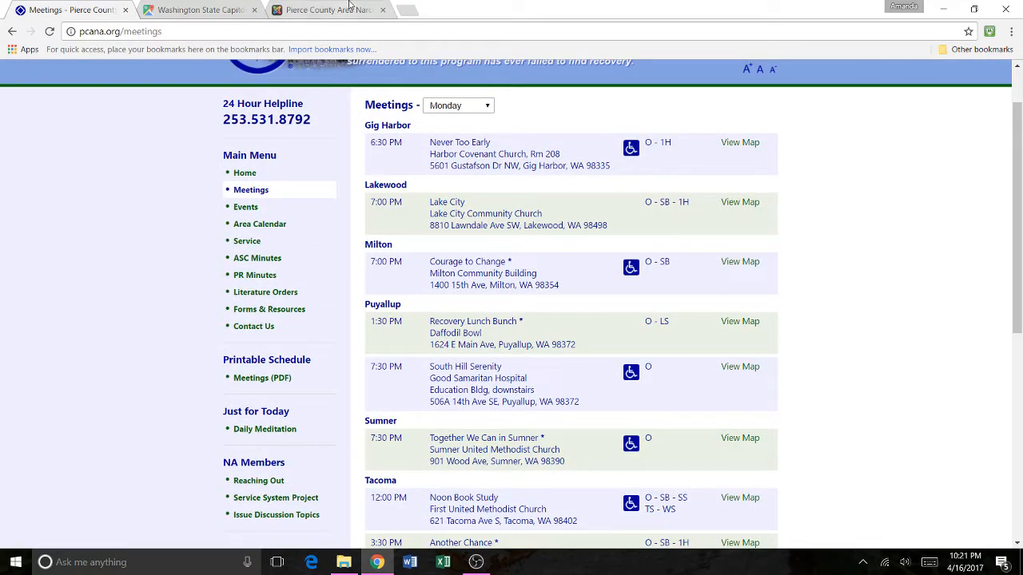
click(486, 566)
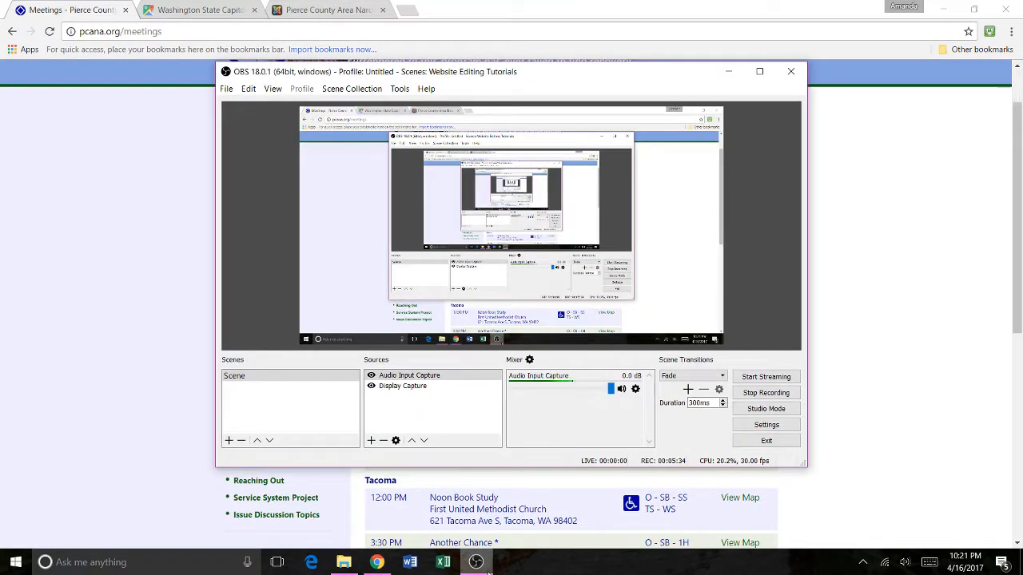